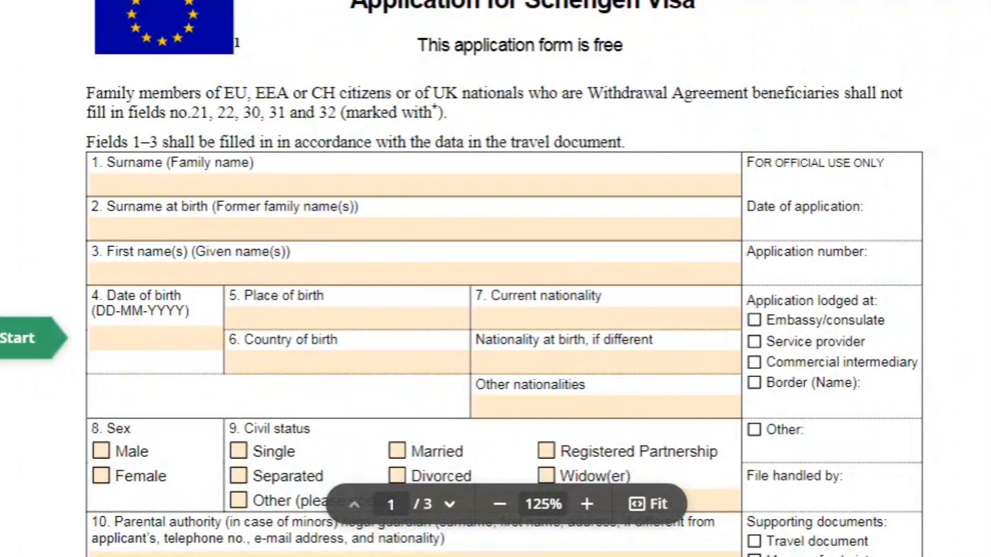
- Scroll up and down through the blank Schengen visa form to review its fields
{"action": "scroll", "coordinate": [496, 278], "scroll_direction": "up", "scroll_amount": 2}
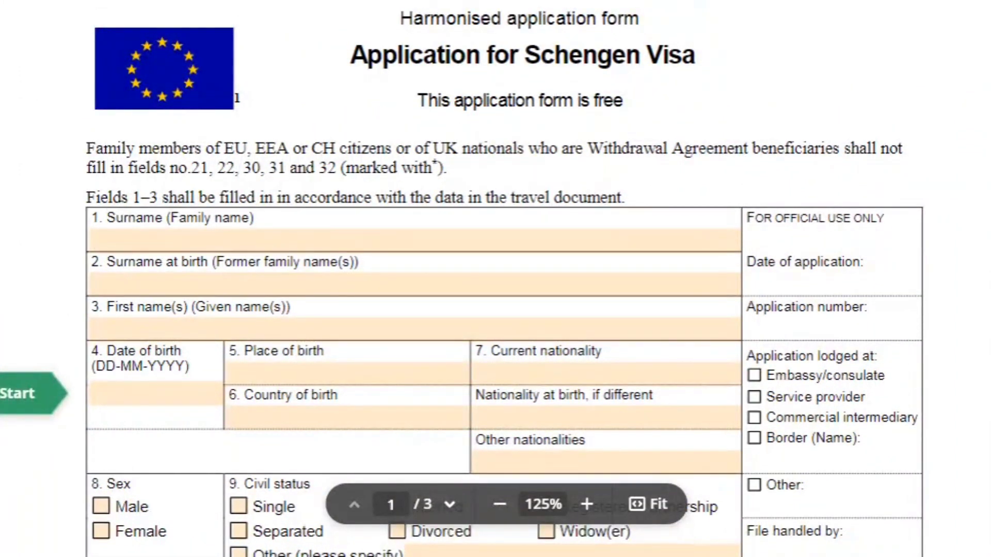
{"action": "scroll", "coordinate": [496, 279], "scroll_direction": "down", "scroll_amount": 5}
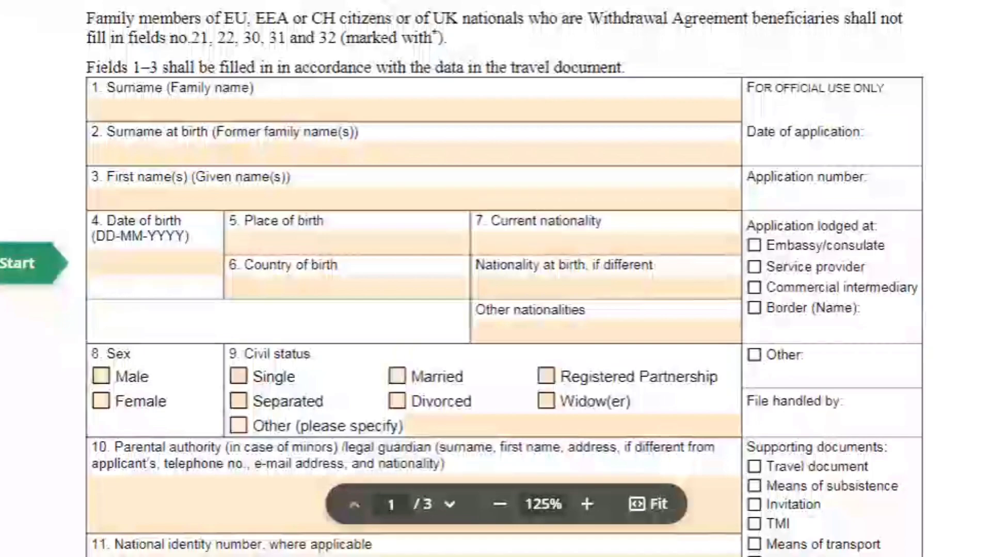
{"action": "scroll", "coordinate": [495, 279], "scroll_direction": "down", "scroll_amount": 20}
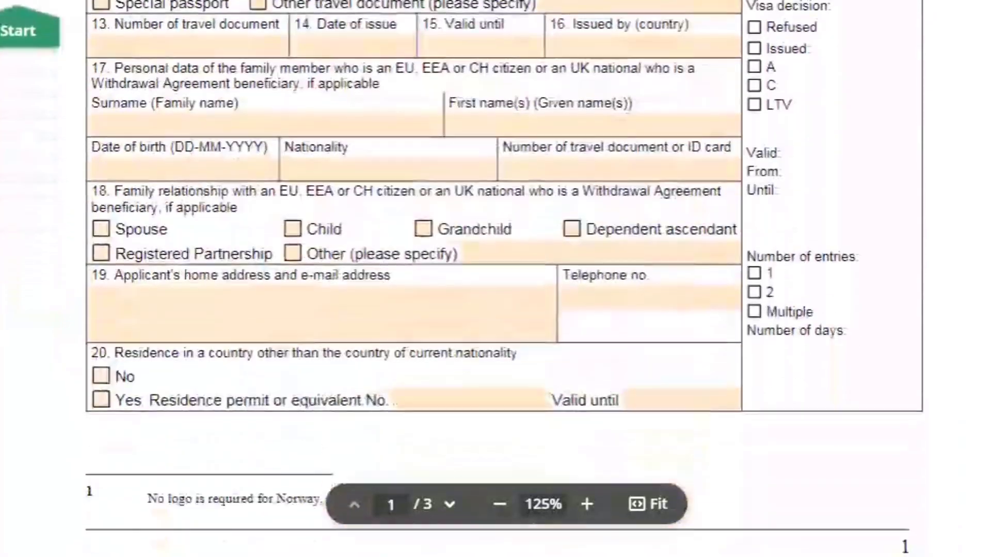
{"action": "scroll", "coordinate": [496, 278], "scroll_direction": "down", "scroll_amount": 20}
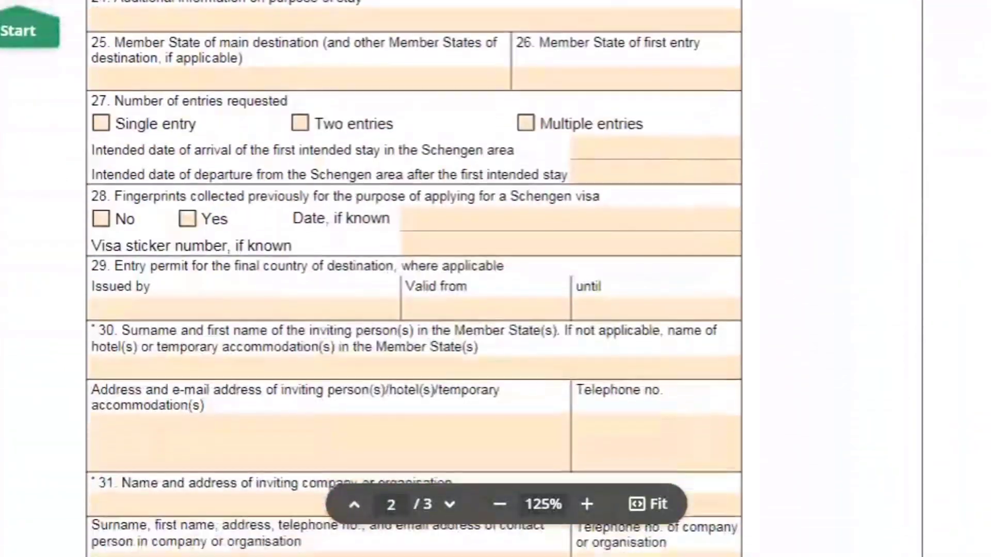
{"action": "scroll", "coordinate": [496, 279], "scroll_direction": "down", "scroll_amount": 15}
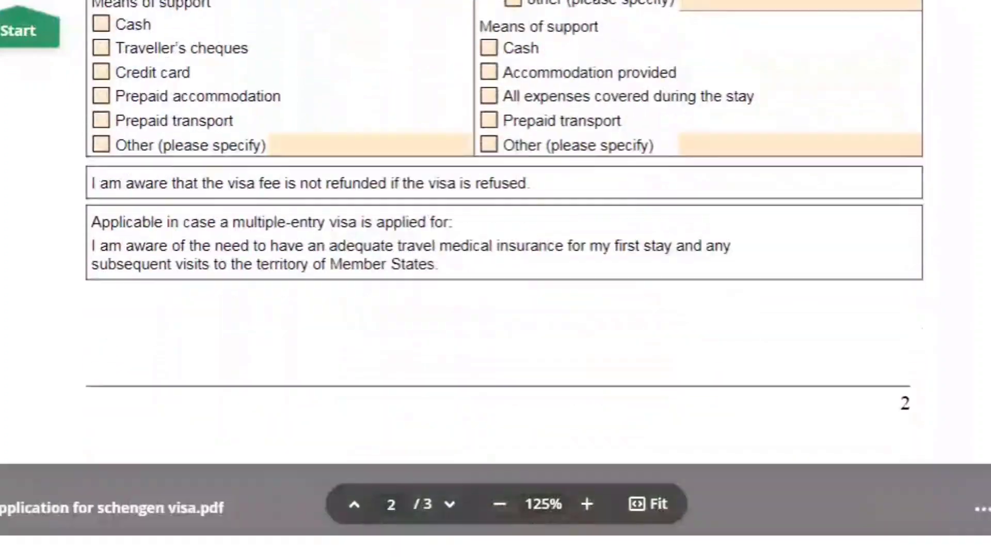
{"action": "scroll", "coordinate": [496, 279], "scroll_direction": "up", "scroll_amount": 15}
{"action": "scroll", "coordinate": [496, 279], "scroll_direction": "up", "scroll_amount": 20}
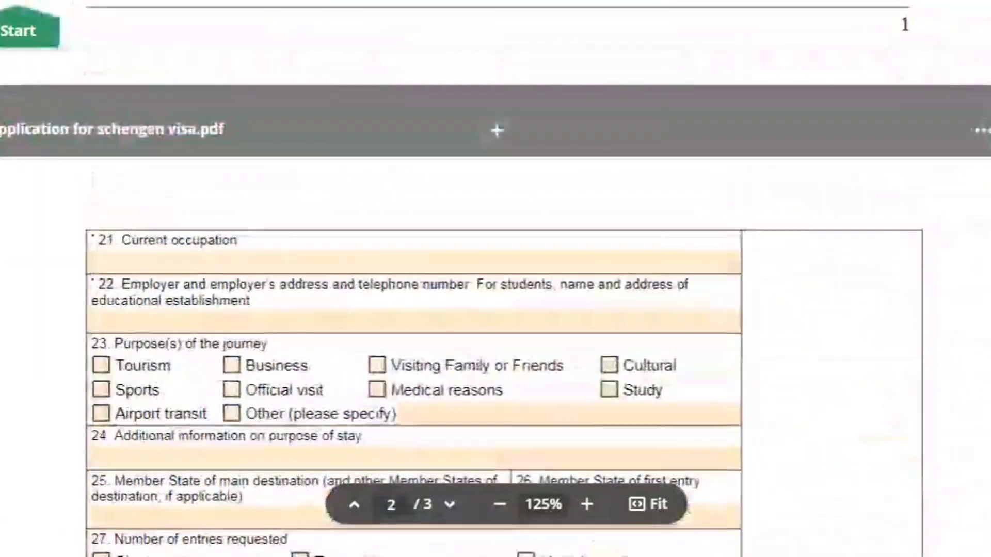
{"action": "scroll", "coordinate": [496, 278], "scroll_direction": "up", "scroll_amount": 15}
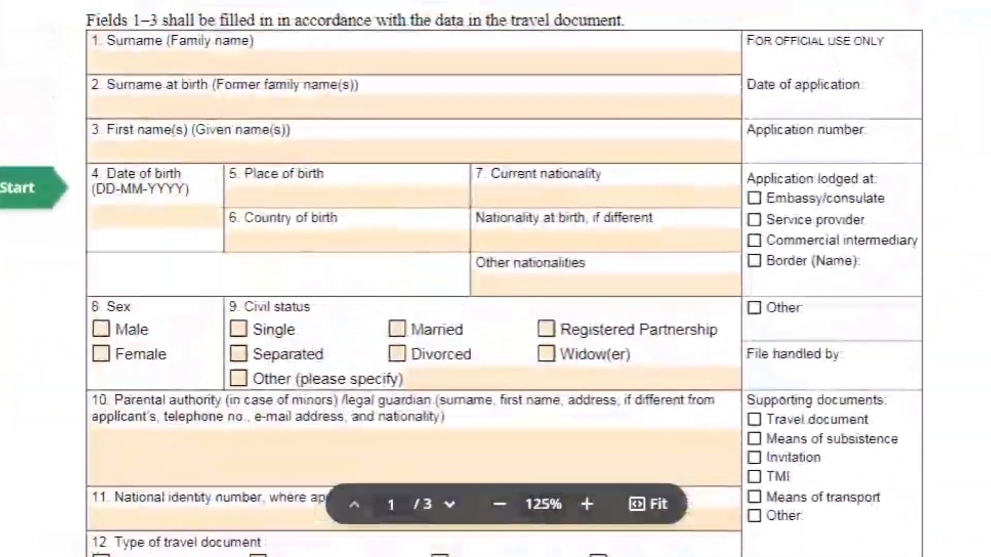
{"action": "scroll", "coordinate": [495, 279], "scroll_direction": "down", "scroll_amount": 20}
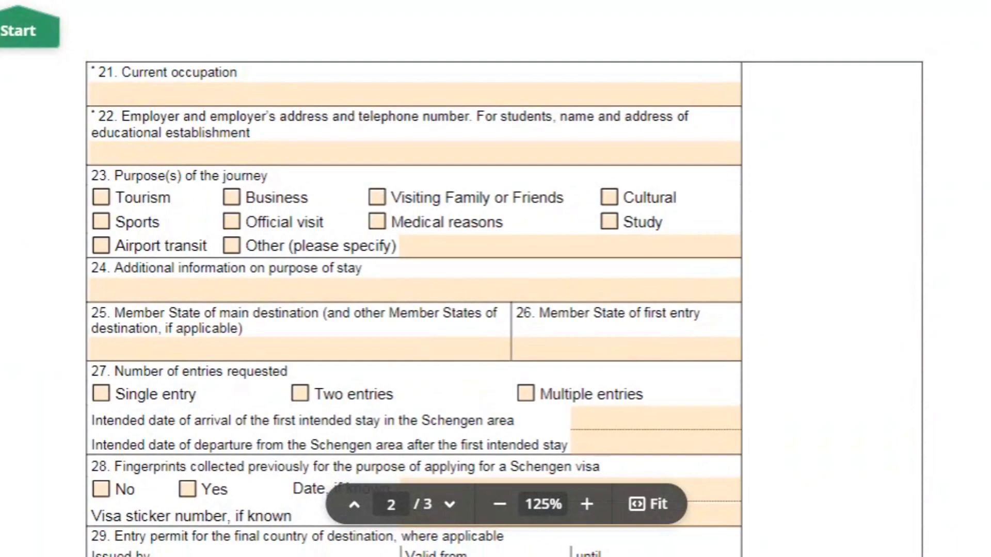
{"action": "scroll", "coordinate": [495, 278], "scroll_direction": "down", "scroll_amount": 15}
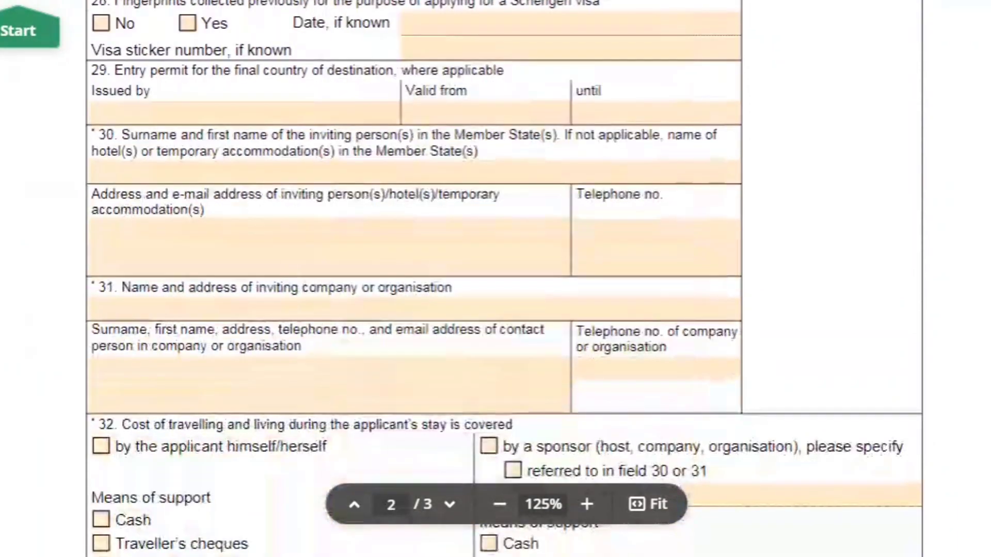
{"action": "scroll", "coordinate": [495, 279], "scroll_direction": "down", "scroll_amount": 20}
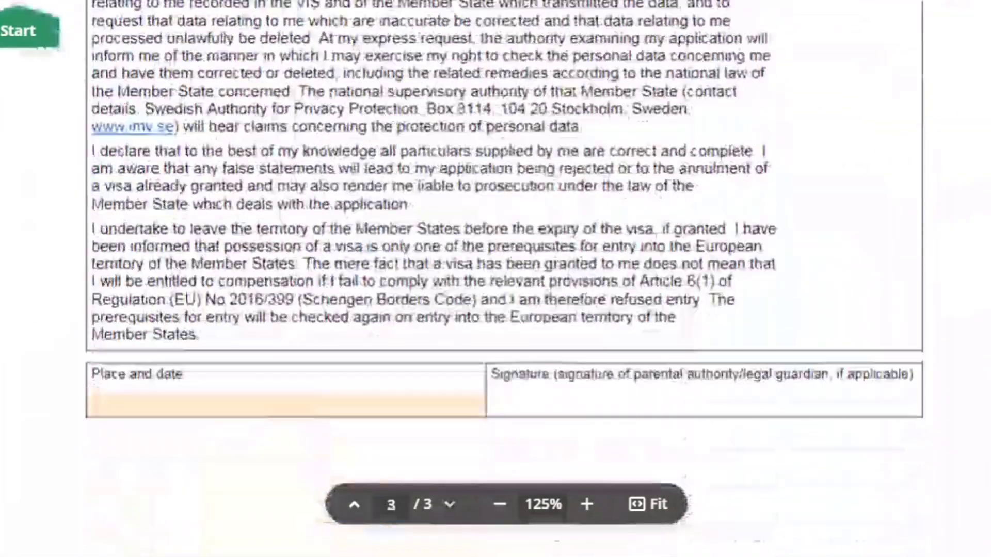
{"action": "scroll", "coordinate": [495, 206], "scroll_direction": "down", "scroll_amount": 1}
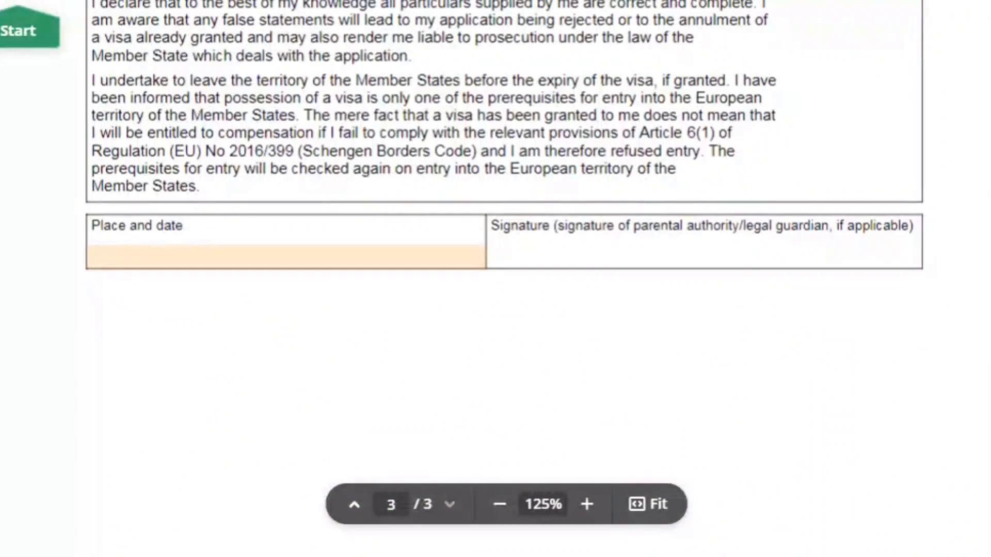
{"action": "scroll", "coordinate": [496, 279], "scroll_direction": "up", "scroll_amount": 20}
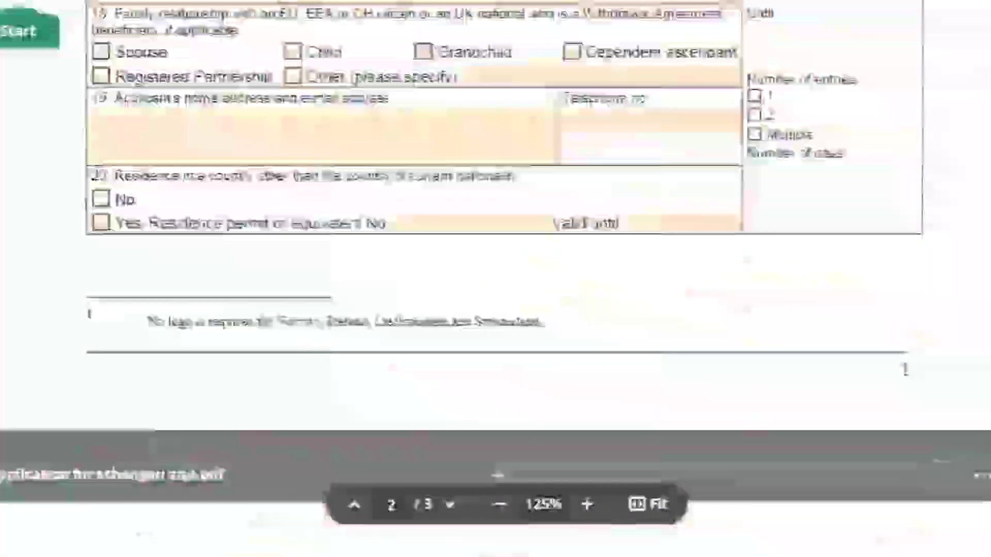
{"action": "scroll", "coordinate": [495, 278], "scroll_direction": "up", "scroll_amount": 20}
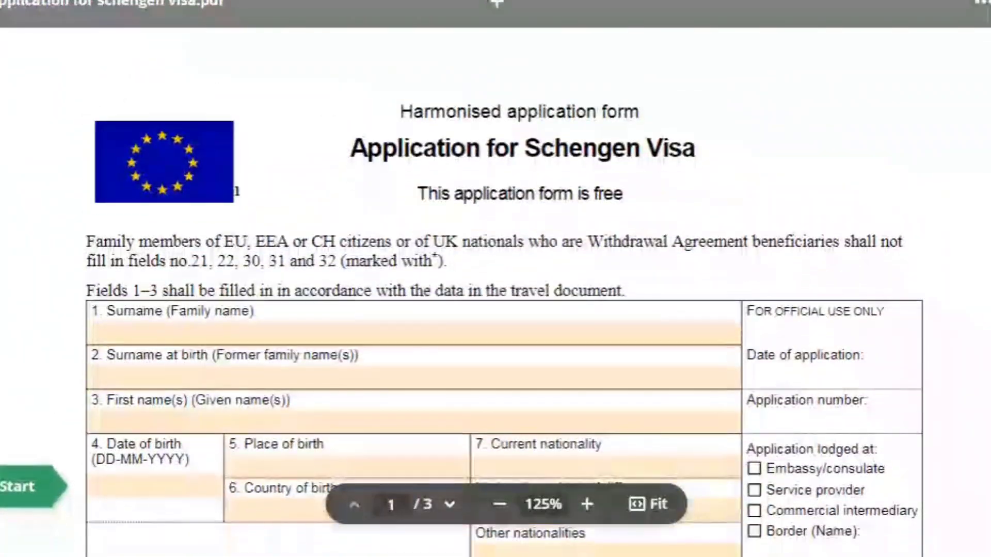
- Enter the applicant's surname, surname at birth and first name in fields 1–3
{"action": "left_click", "coordinate": [413, 333]}
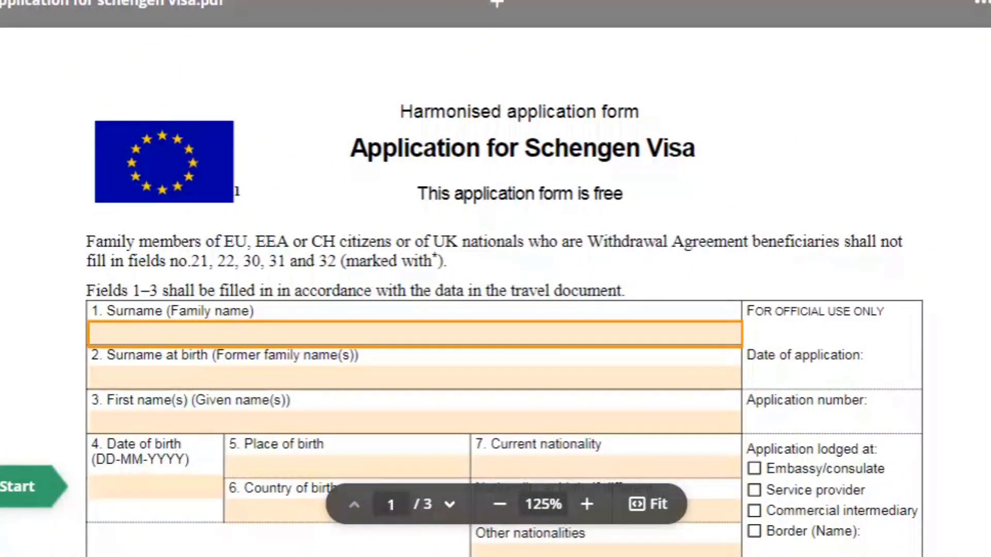
{"action": "left_click", "coordinate": [413, 334]}
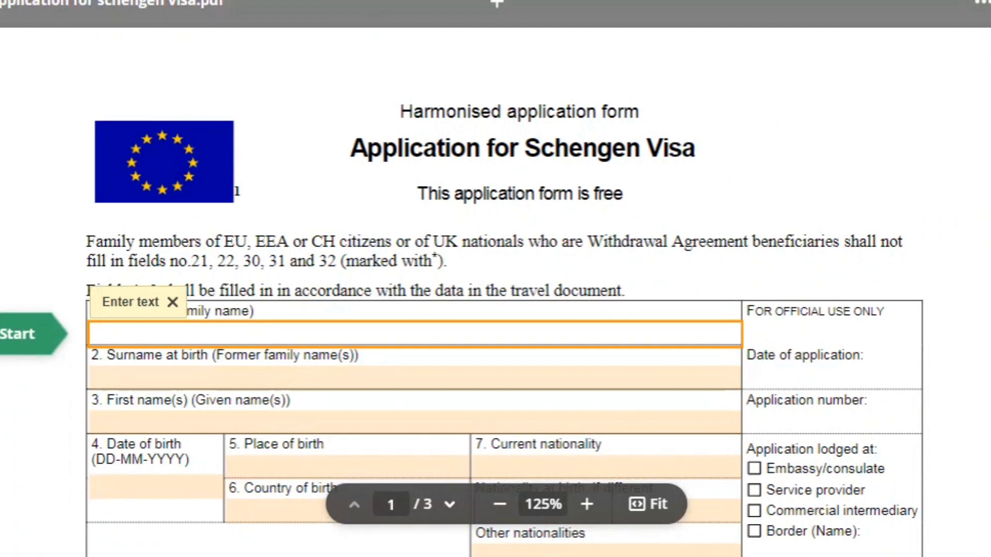
{"action": "key", "text": "Tab"}
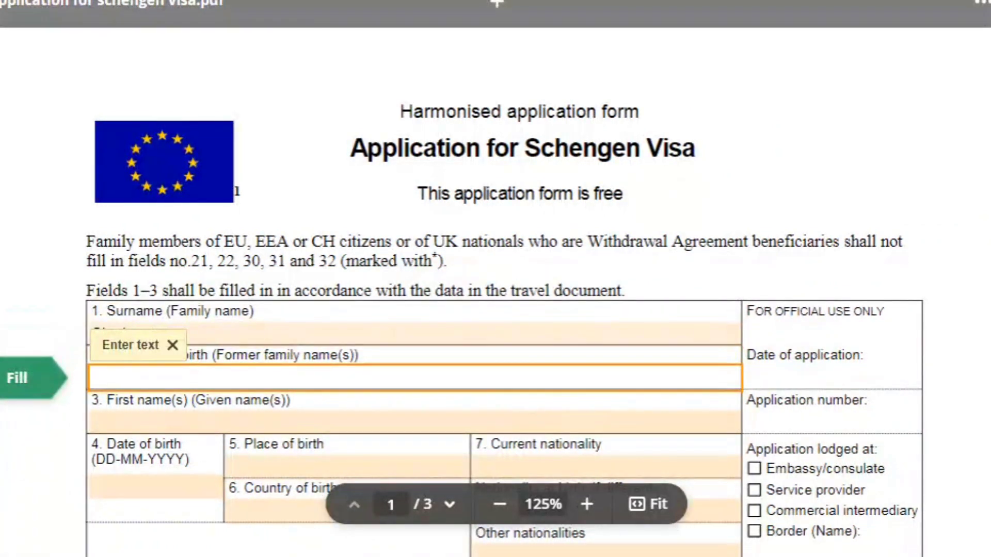
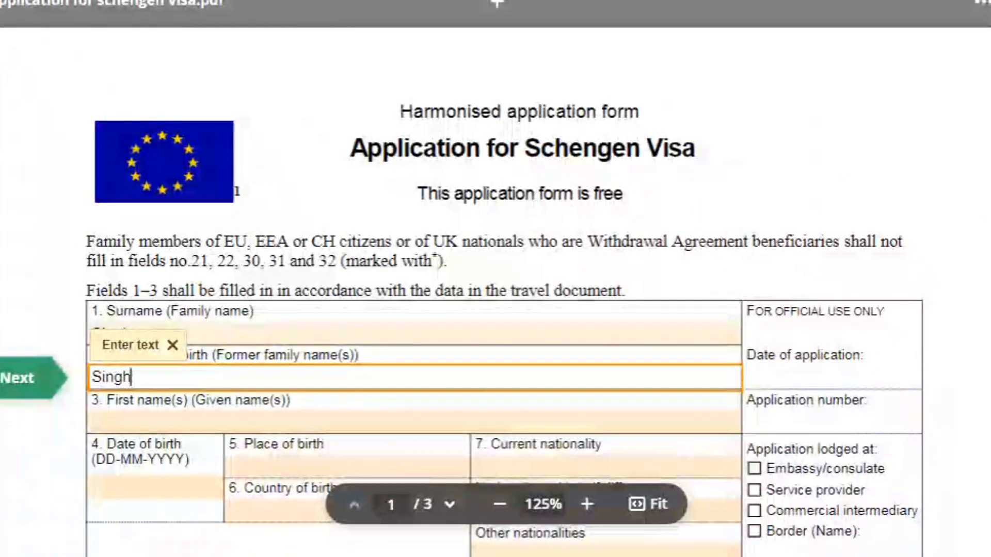
{"action": "key", "text": "Tab"}
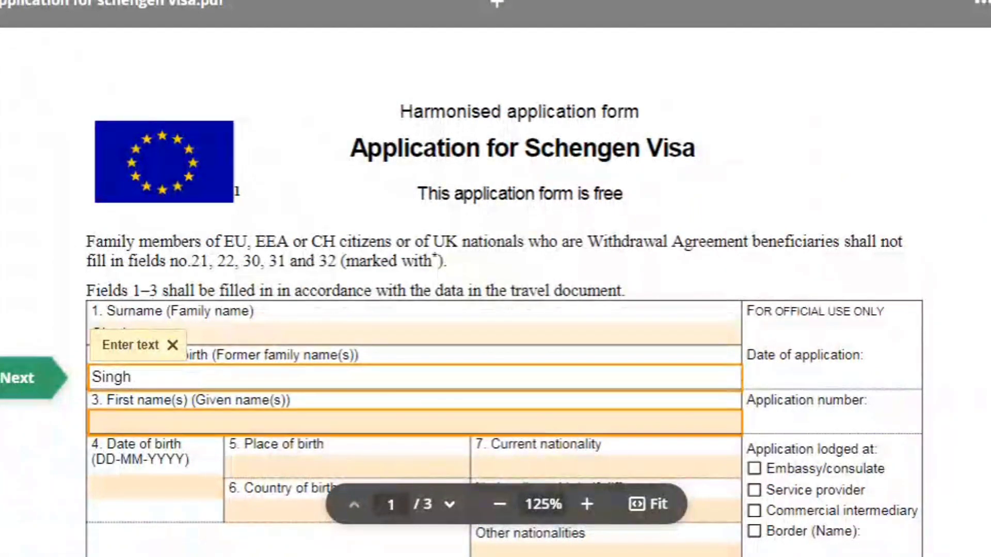
{"action": "key", "text": "Tab"}
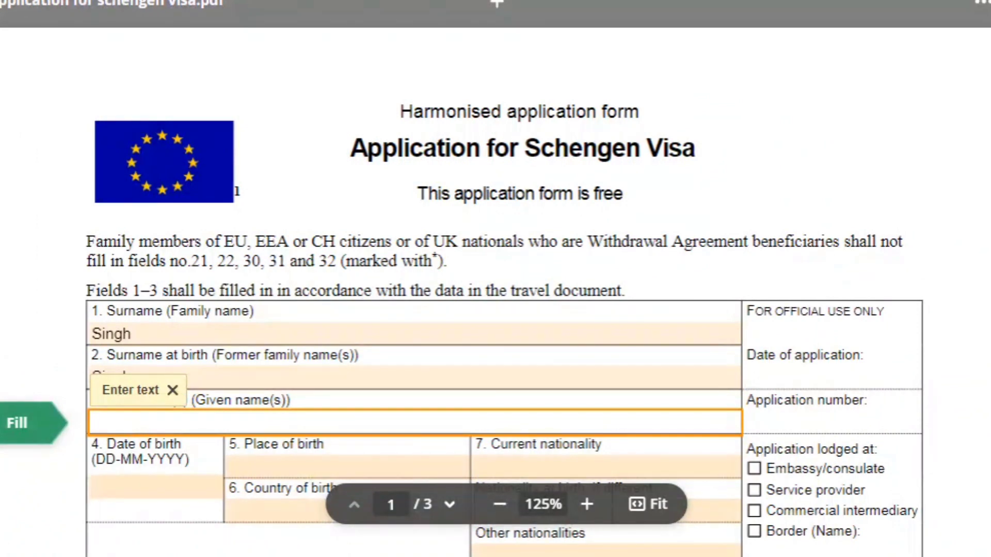
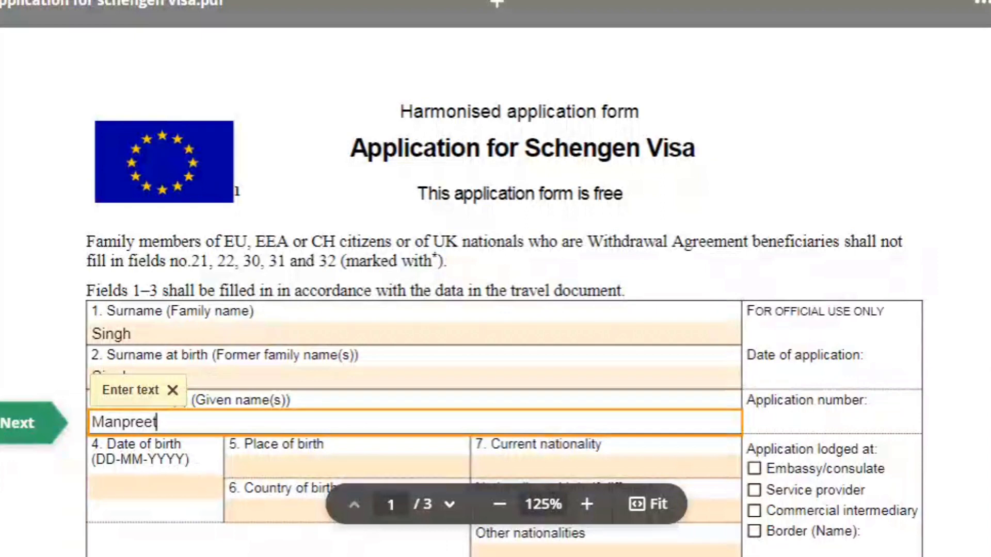
{"action": "key", "text": "Tab"}
{"action": "scroll", "coordinate": [495, 279], "scroll_direction": "down", "scroll_amount": 3}
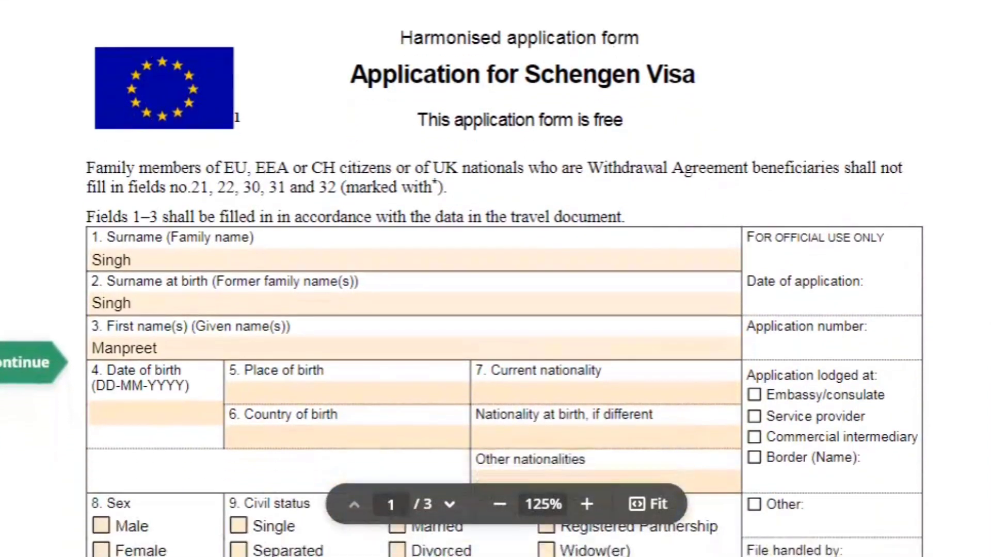
{"action": "scroll", "coordinate": [496, 278], "scroll_direction": "down", "scroll_amount": 1}
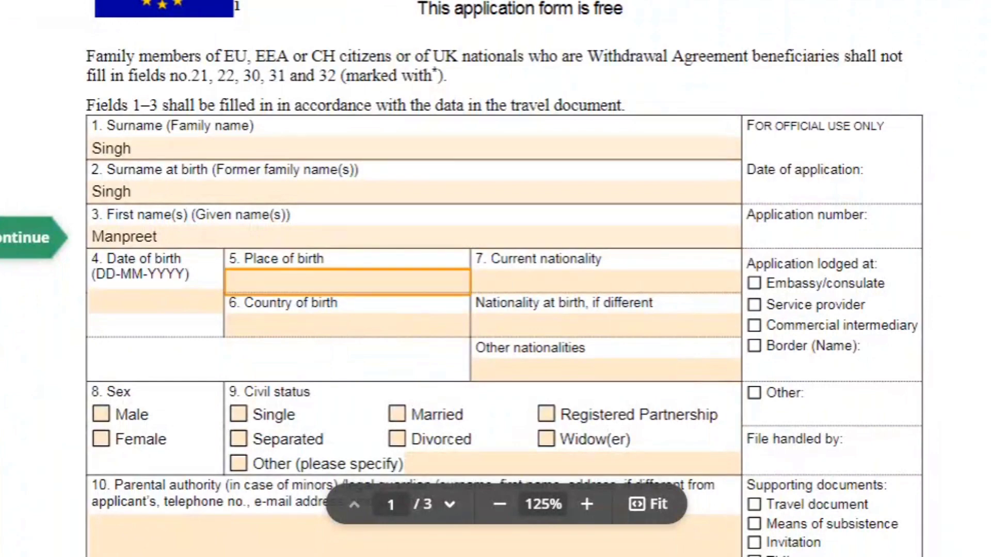
{"action": "left_click", "coordinate": [155, 301]}
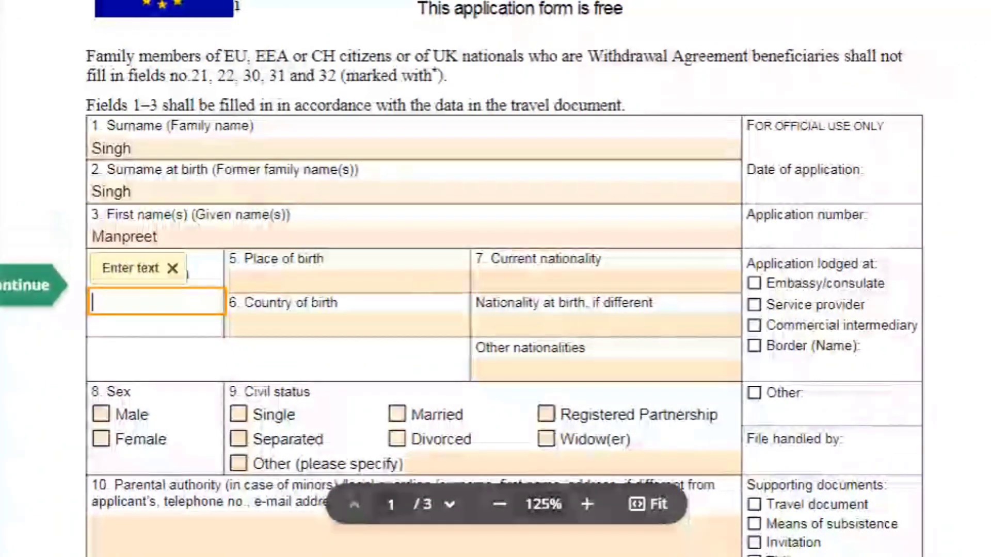
{"action": "type", "text": "04-1"}
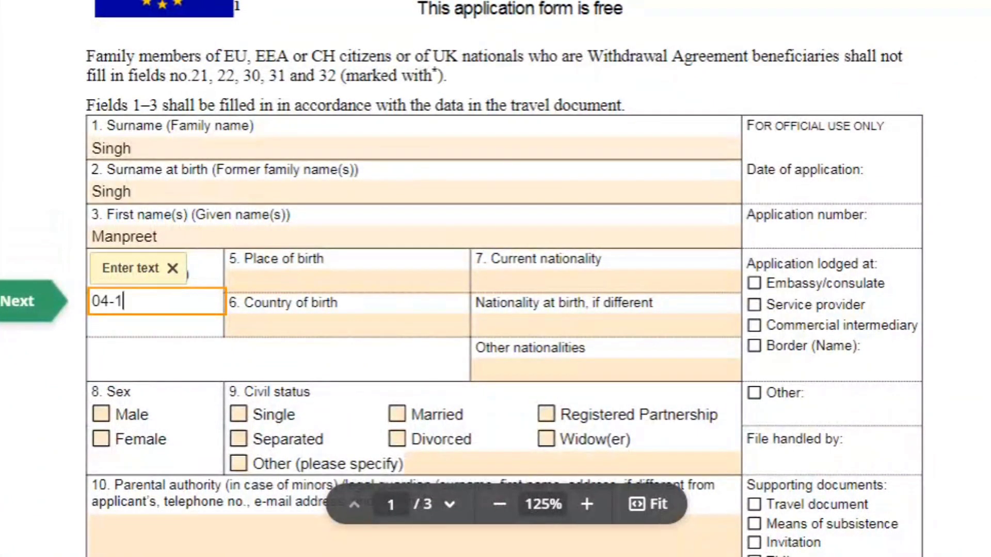
{"action": "type", "text": "0-2000"}
{"action": "key", "text": "Tab"}
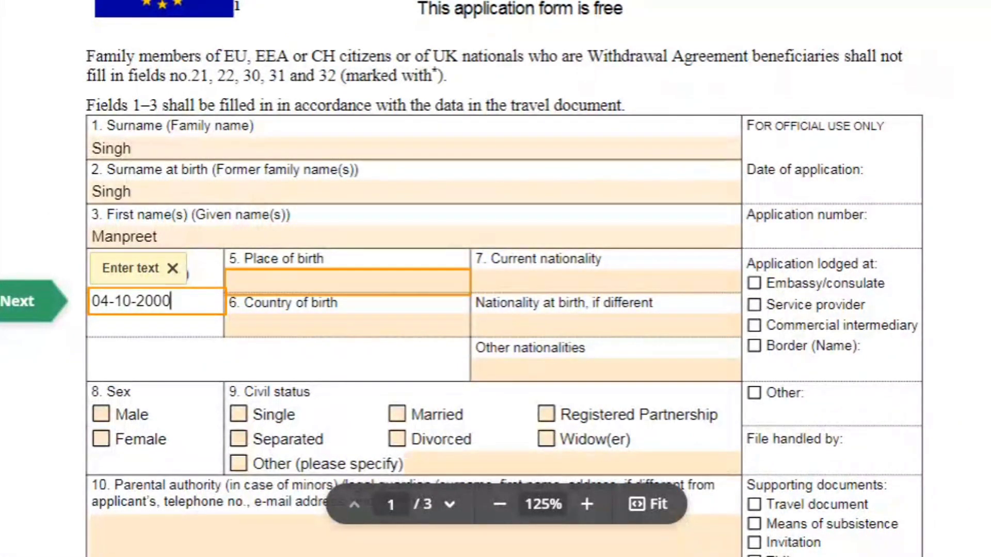
{"action": "type", "text": "Delhi"}
{"action": "key", "text": "Tab"}
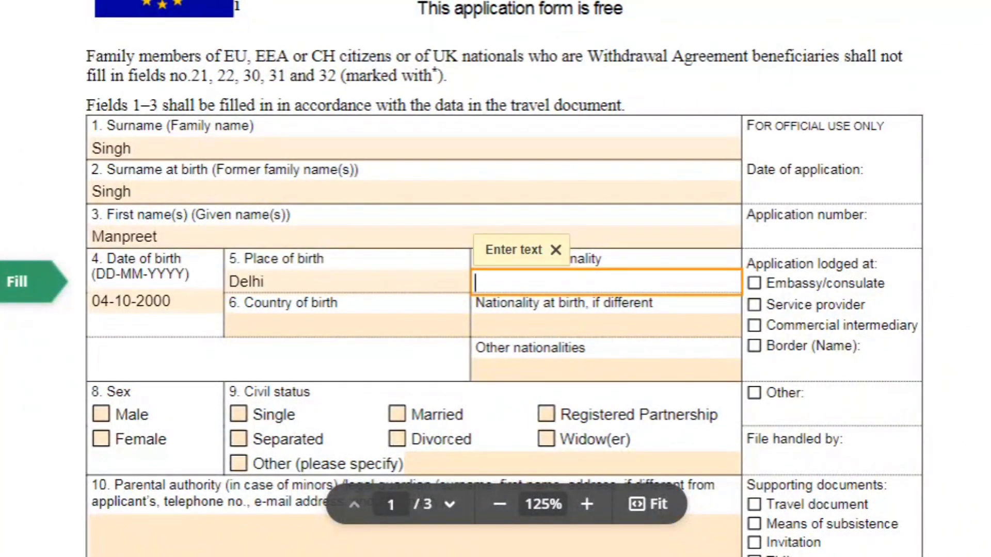
{"action": "type", "text": "India"}
{"action": "key", "text": "Tab"}
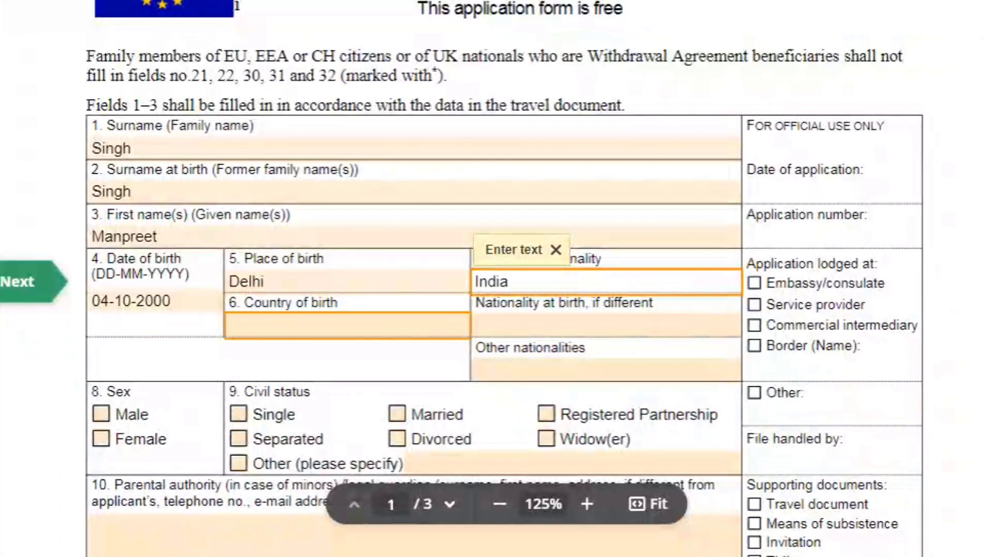
{"action": "type", "text": "India"}
{"action": "key", "text": "Tab"}
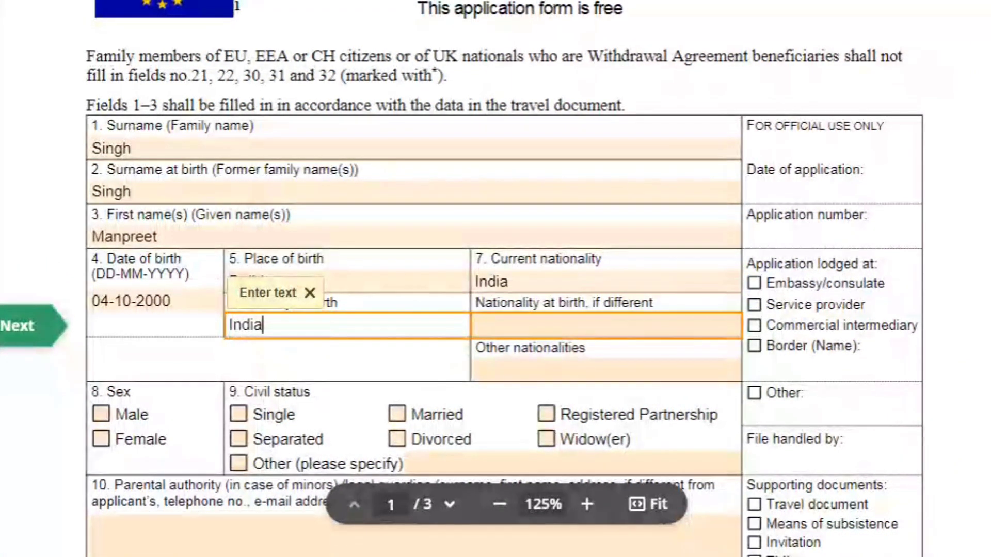
{"action": "left_click", "coordinate": [278, 354]}
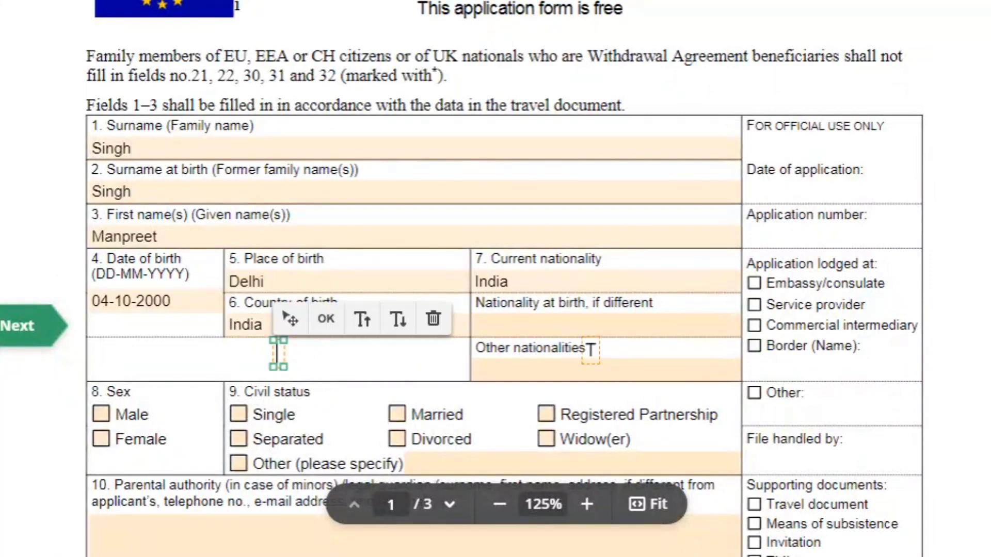
{"action": "scroll", "coordinate": [496, 278], "scroll_direction": "down", "scroll_amount": 4}
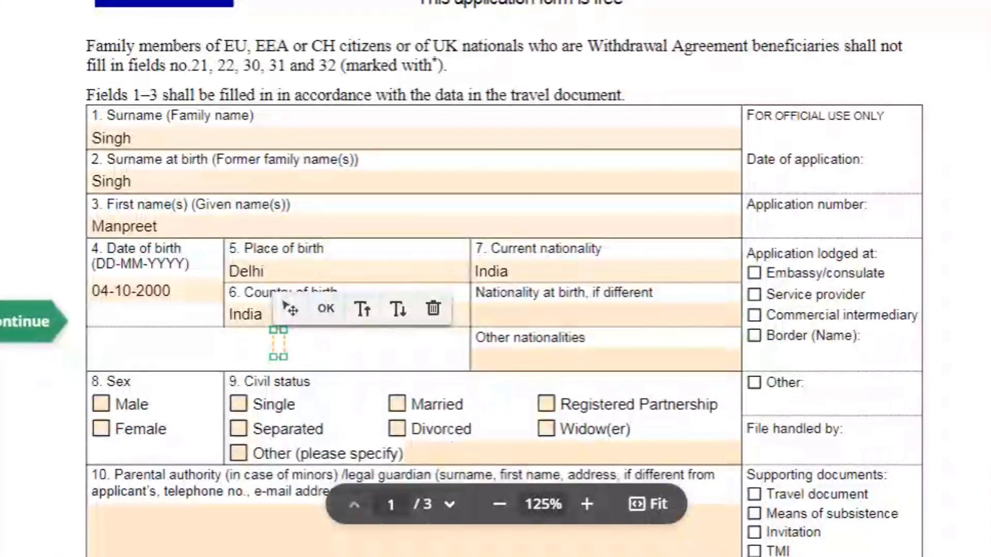
{"action": "scroll", "coordinate": [496, 279], "scroll_direction": "up", "scroll_amount": 3}
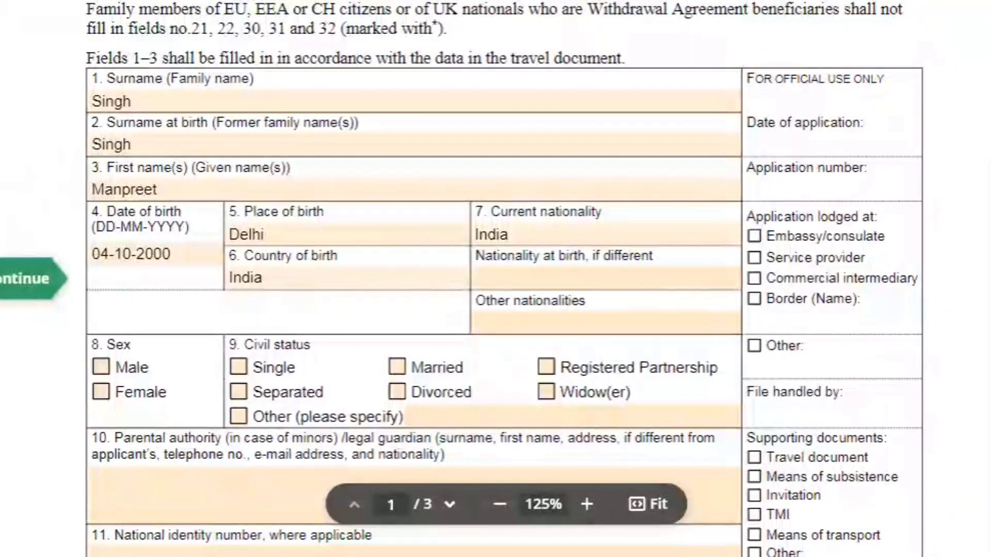
- Mark sex as Male and enter the national identity number in field 11
{"action": "scroll", "coordinate": [495, 279], "scroll_direction": "down", "scroll_amount": 6}
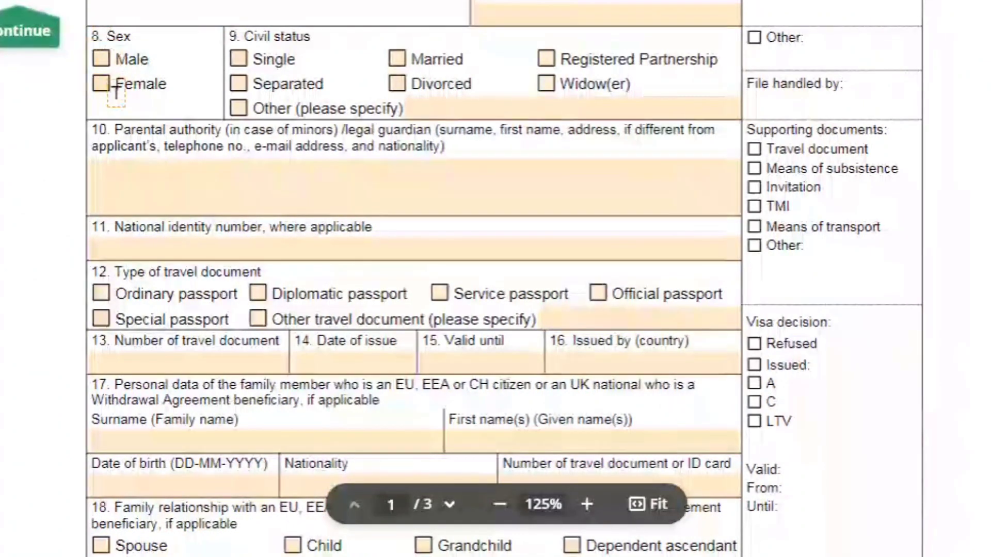
{"action": "left_click", "coordinate": [101, 59]}
{"action": "scroll", "coordinate": [136, 102], "scroll_direction": "up", "scroll_amount": 1}
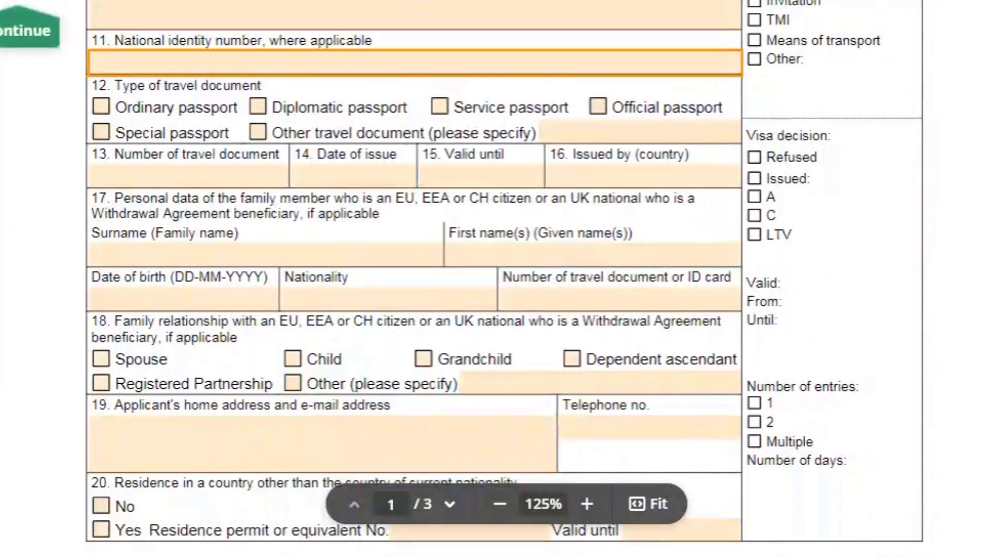
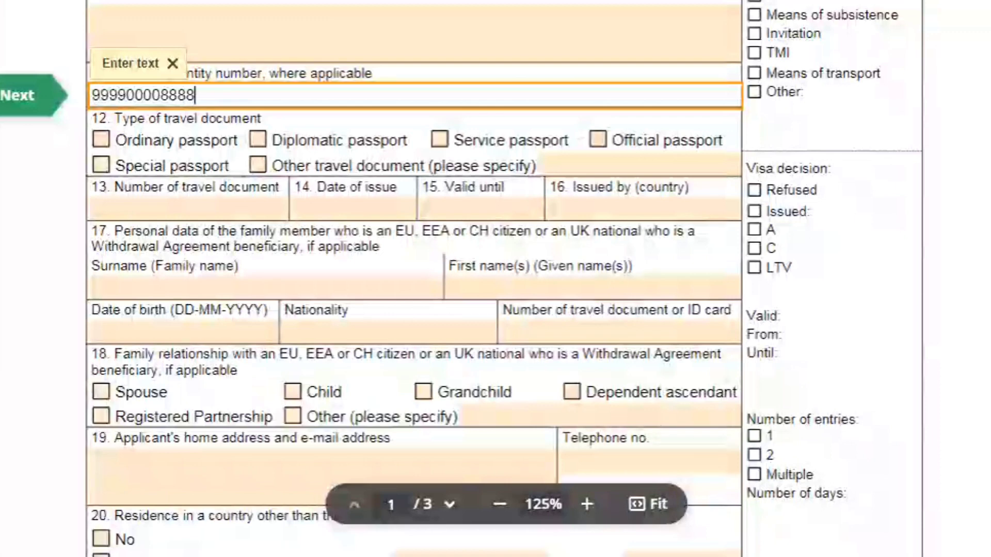
- Tick Ordinary passport as the travel document type in field 12
{"action": "scroll", "coordinate": [462, 279], "scroll_direction": "down", "scroll_amount": 2}
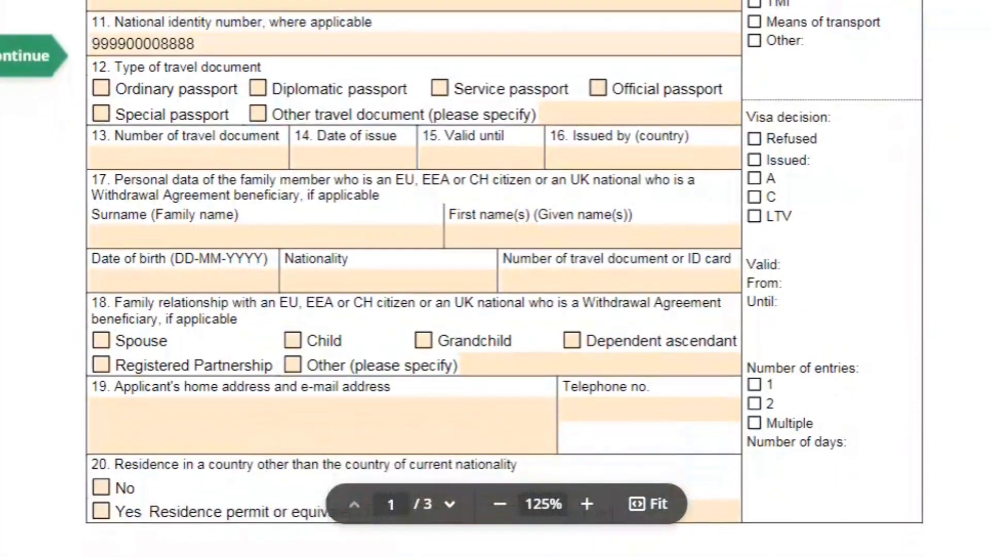
{"action": "key", "text": "Tab"}
{"action": "key", "text": "space"}
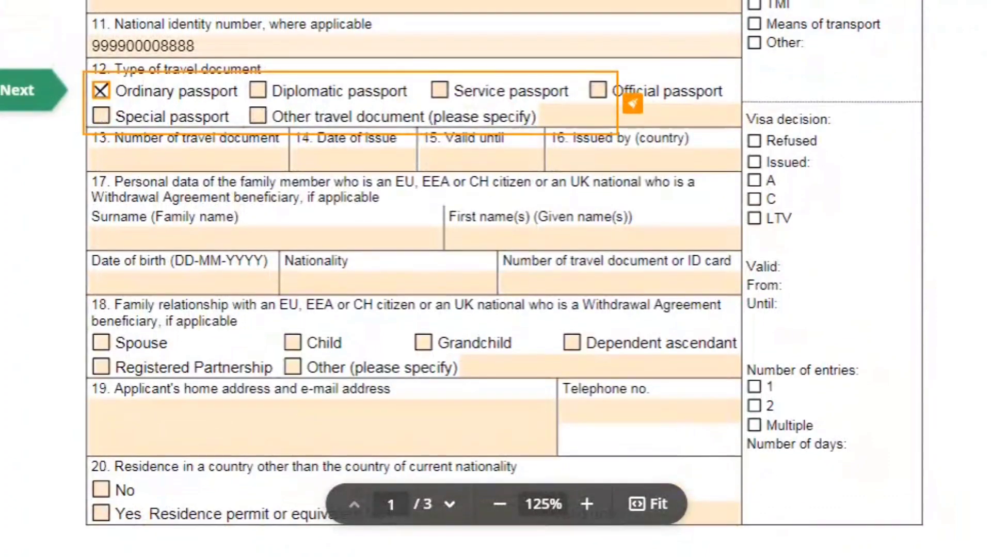
{"action": "scroll", "coordinate": [462, 278], "scroll_direction": "down", "scroll_amount": 3}
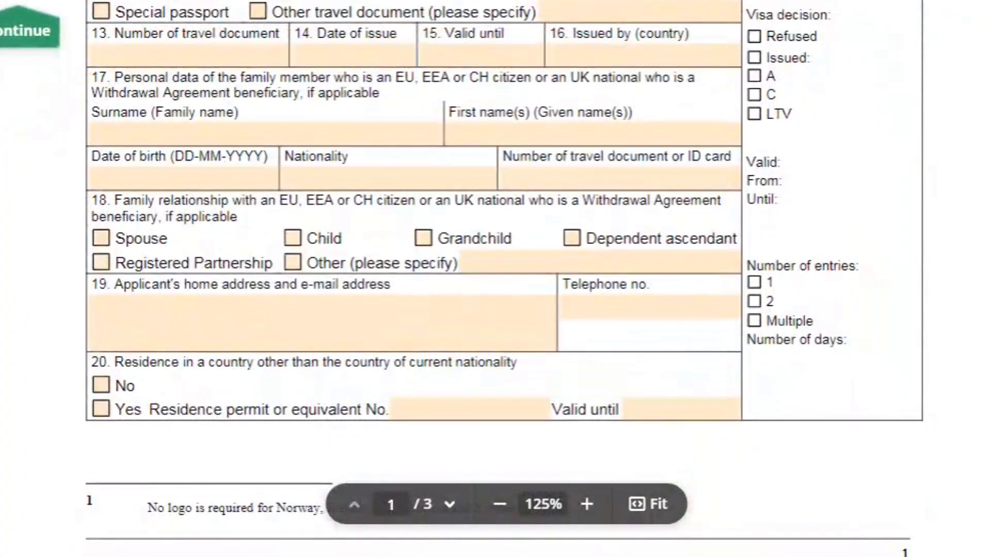
- Enter the passport number, issue date 20-09-2020, validity until 19-09-2030 and issuer India
{"action": "left_click", "coordinate": [188, 54]}
{"action": "type", "text": "Z9999999"}
{"action": "key", "text": "Tab"}
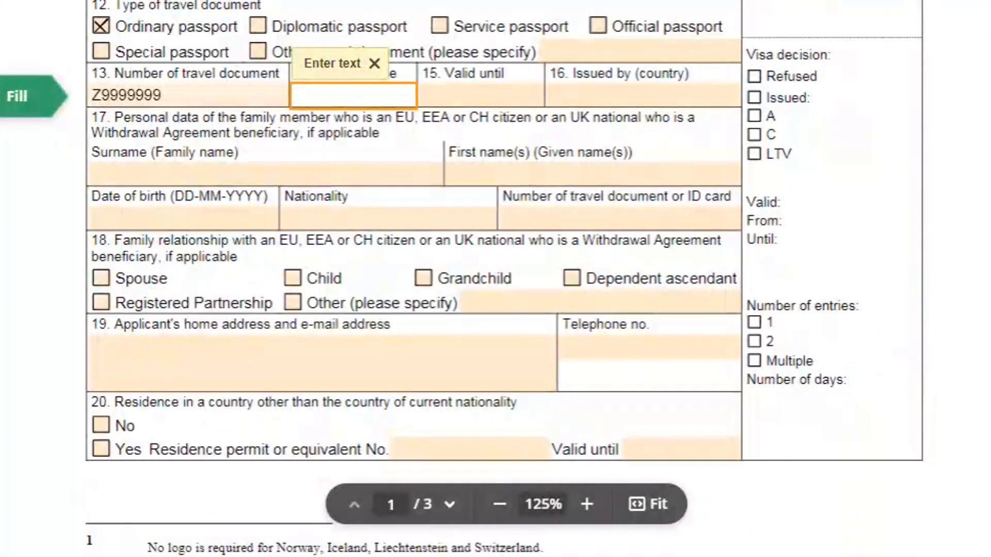
{"action": "type", "text": "20-09-"}
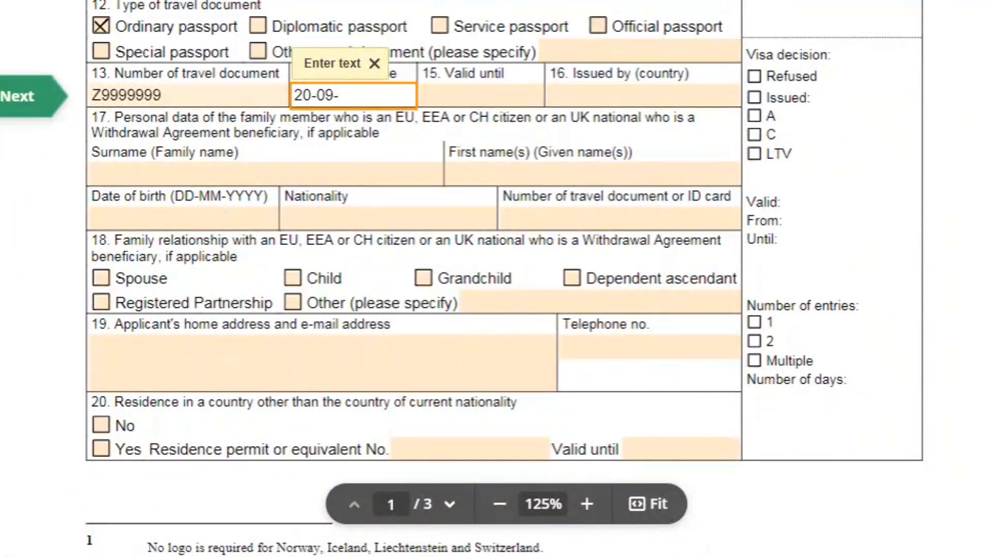
{"action": "type", "text": "2020"}
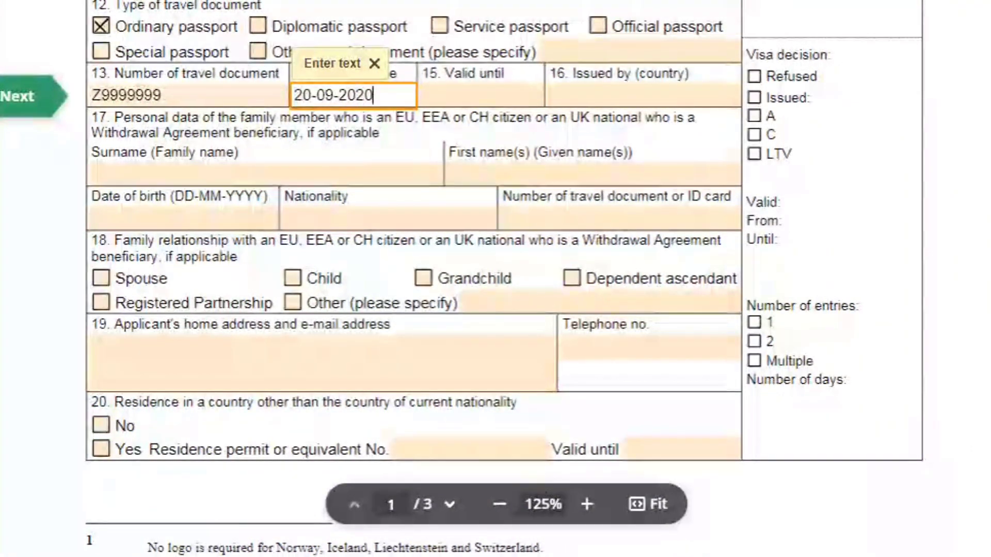
{"action": "left_click", "coordinate": [423, 96]}
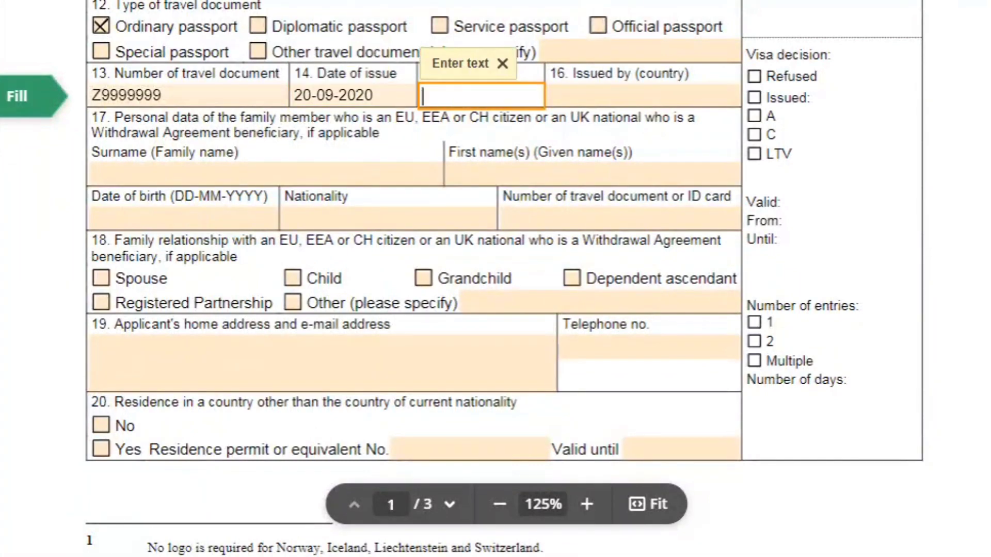
{"action": "type", "text": "19-09"}
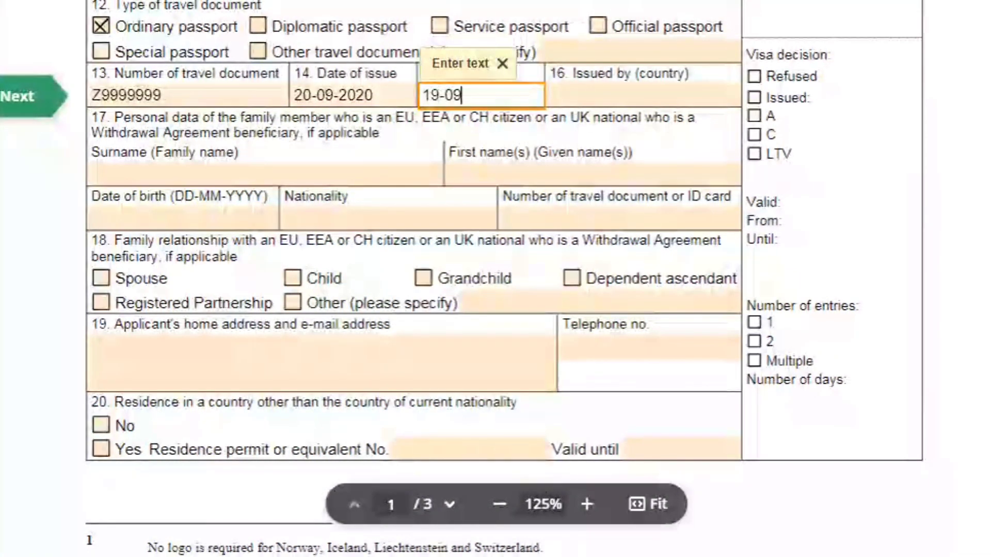
{"action": "type", "text": "-2030"}
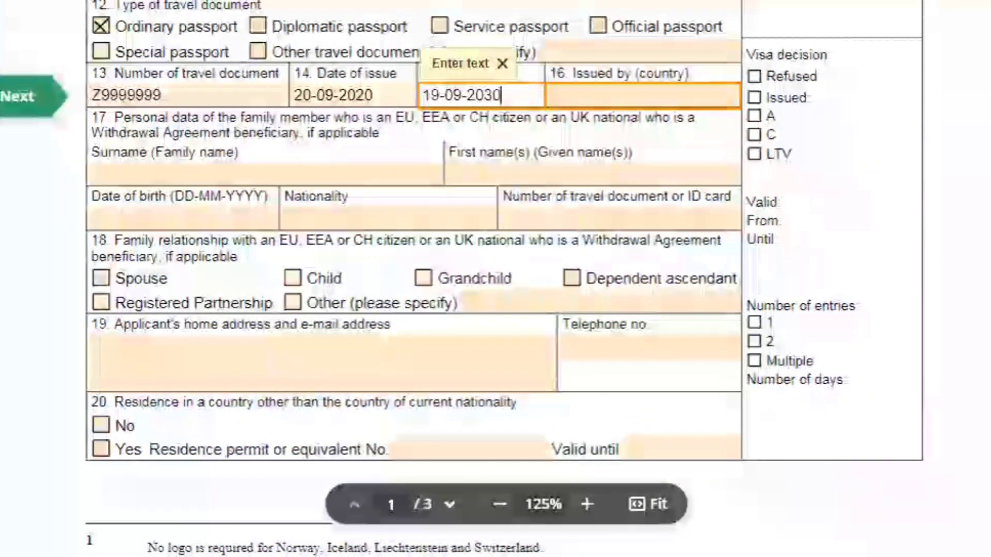
{"action": "key", "text": "Tab"}
{"action": "type", "text": "India"}
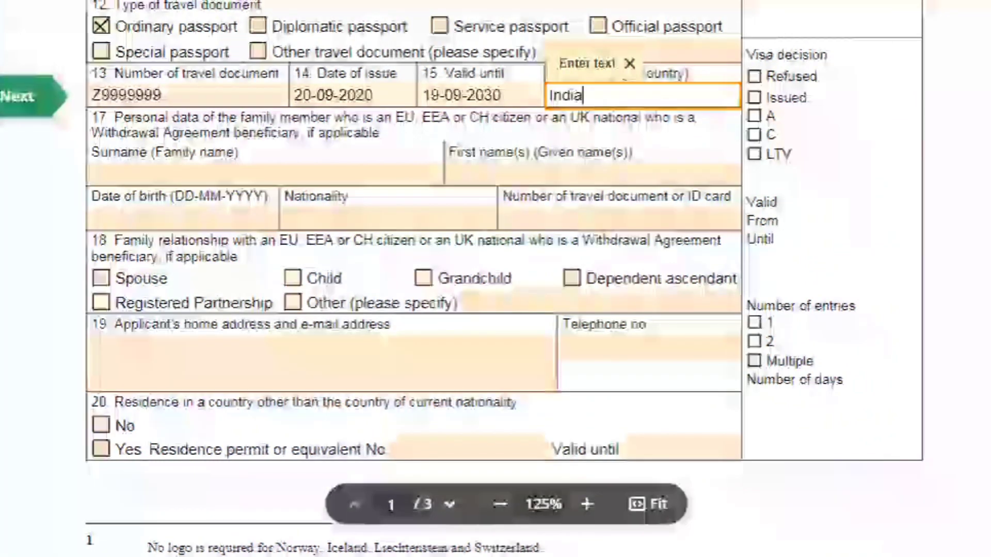
{"action": "left_click", "coordinate": [17, 179]}
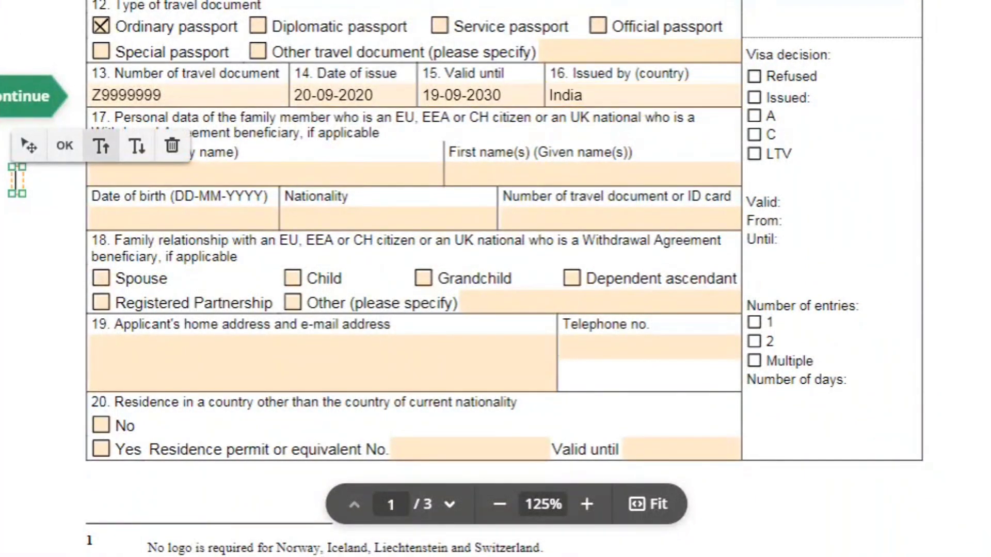
- Enter the applicant's New Delhi home address and telephone number in field 19
{"action": "left_click", "coordinate": [266, 173]}
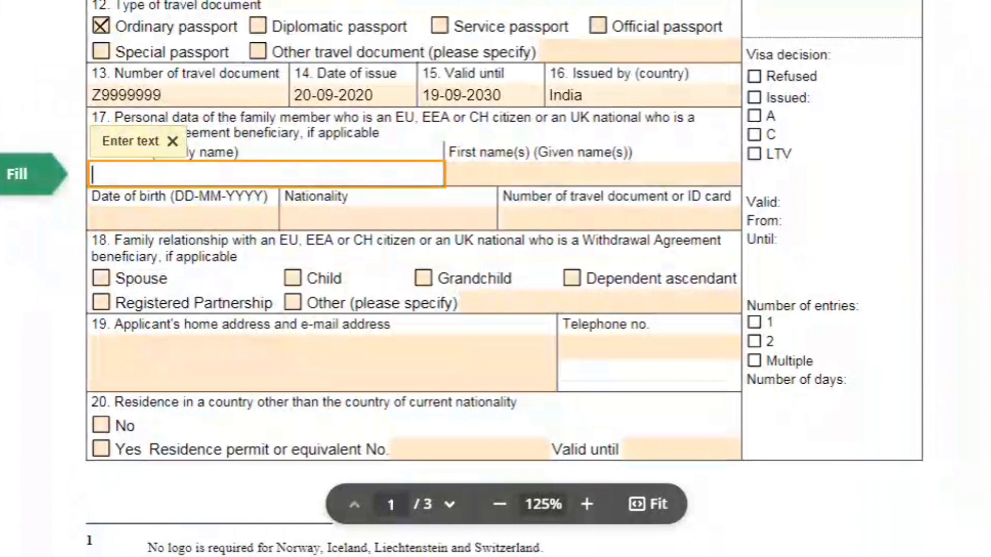
{"action": "left_click", "coordinate": [310, 361]}
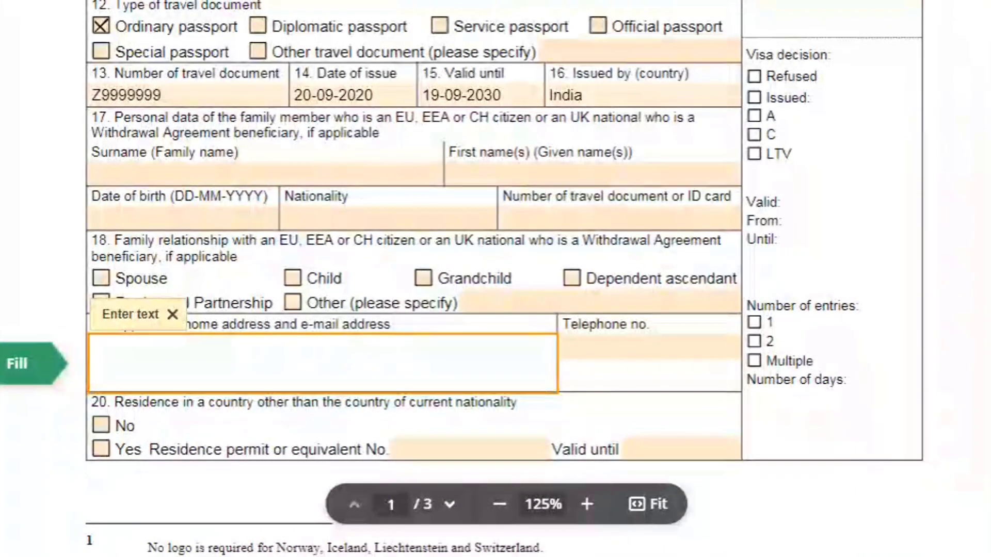
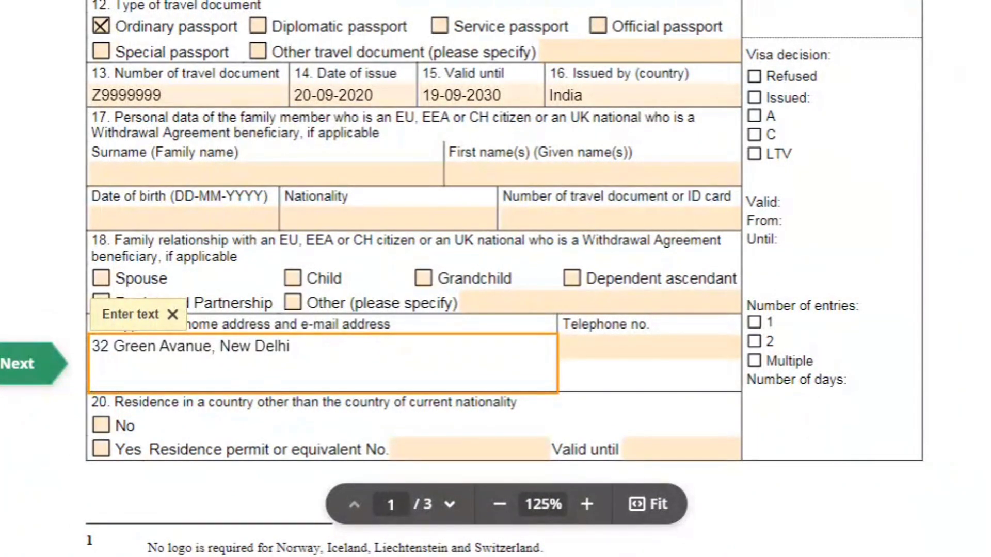
{"action": "key", "text": "Tab"}
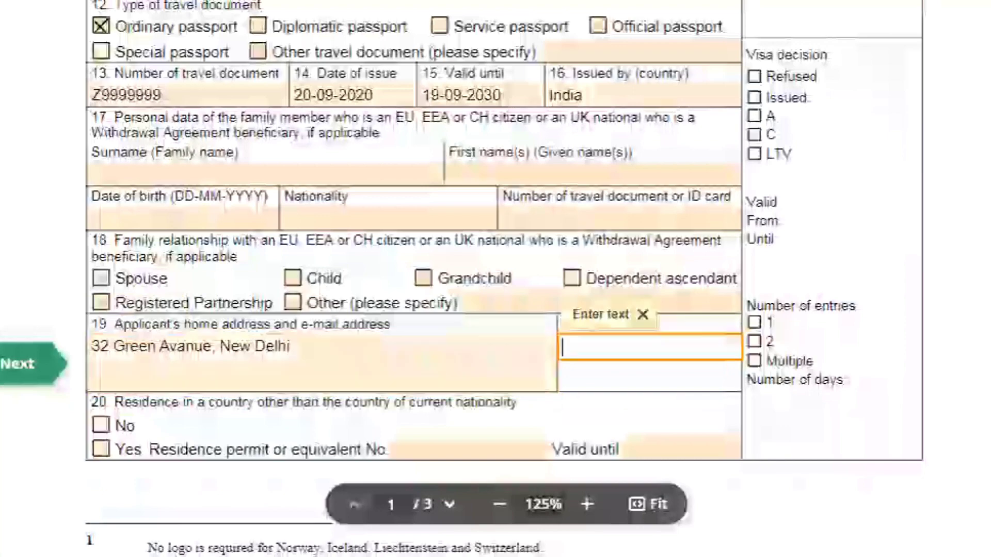
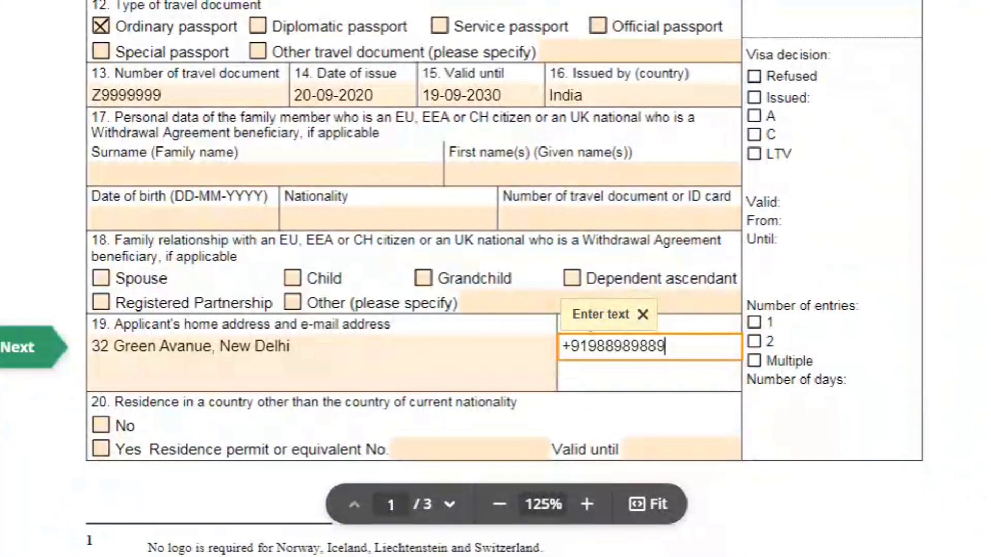
{"action": "left_click", "coordinate": [71, 386]}
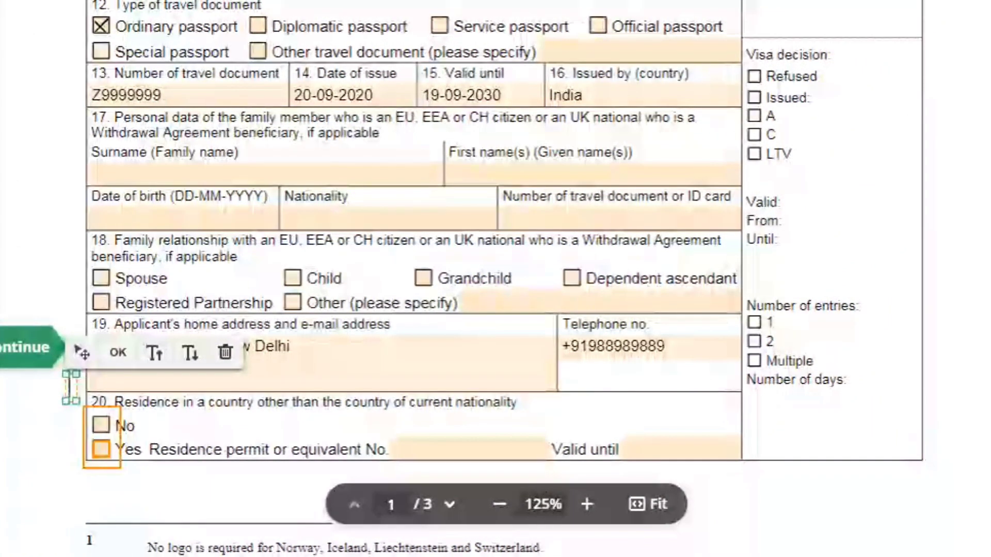
- Answer Yes to residence elsewhere and enter the permit number, valid until 03-11-2024
{"action": "left_click", "coordinate": [101, 449]}
{"action": "left_click", "coordinate": [469, 440]}
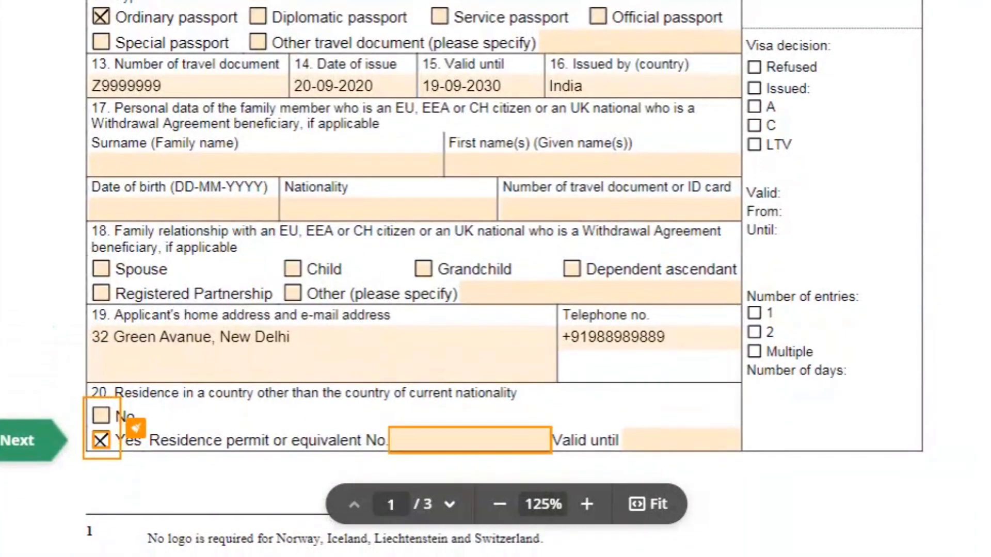
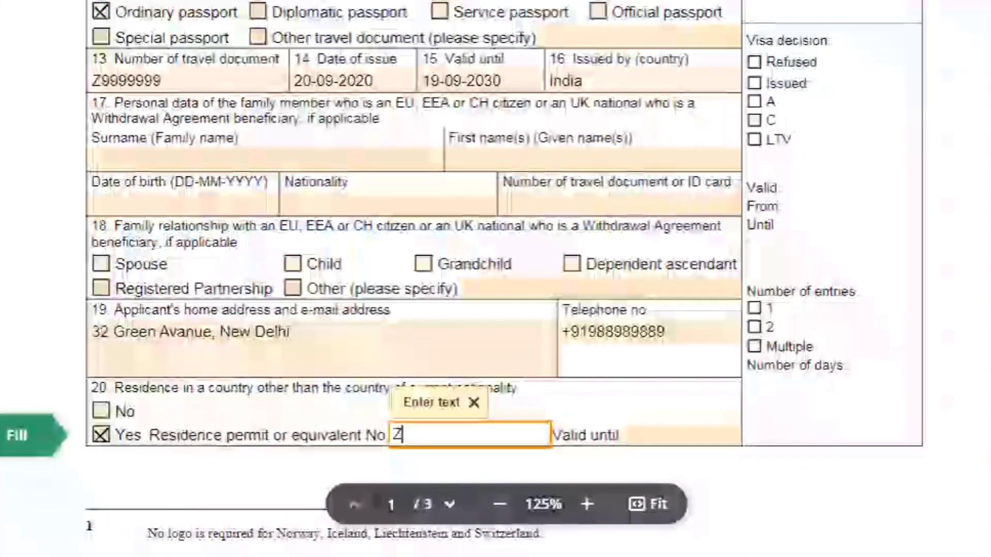
{"action": "key", "text": "Tab"}
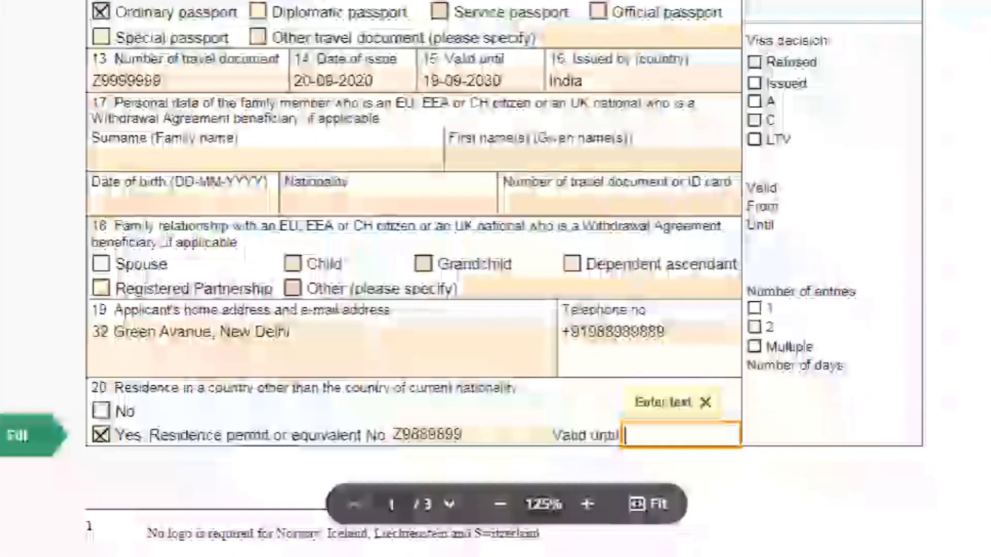
{"action": "type", "text": "03-11-2024"}
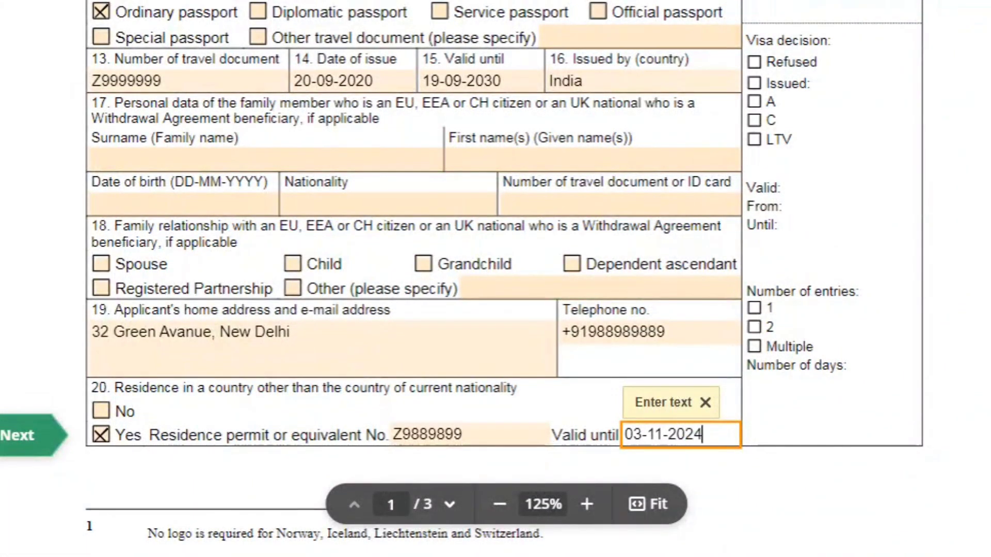
{"action": "key", "text": "Return"}
{"action": "scroll", "coordinate": [495, 258], "scroll_direction": "down", "scroll_amount": 4}
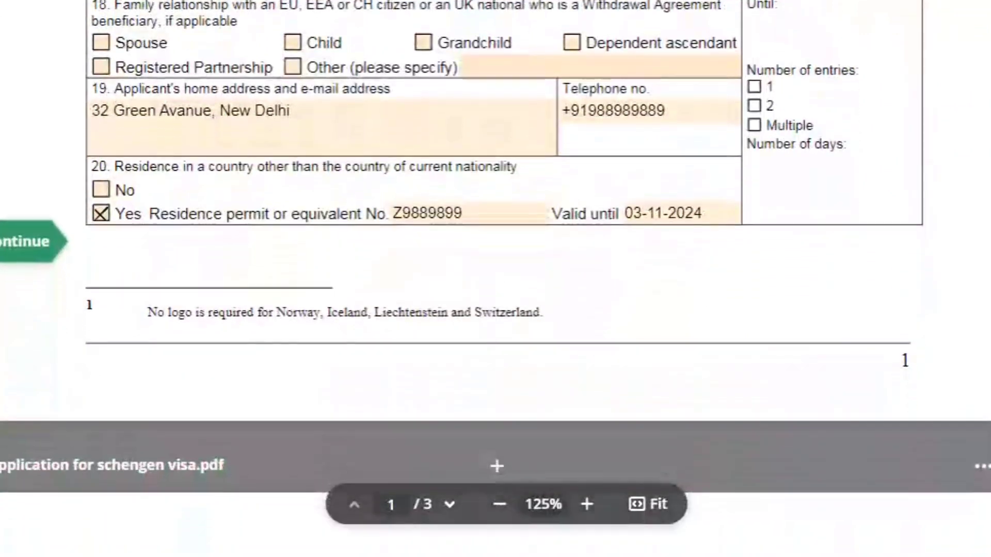
- Set occupation to Supervisor and enter the DHL employer address and contact number in field 22
{"action": "scroll", "coordinate": [496, 258], "scroll_direction": "down", "scroll_amount": 10}
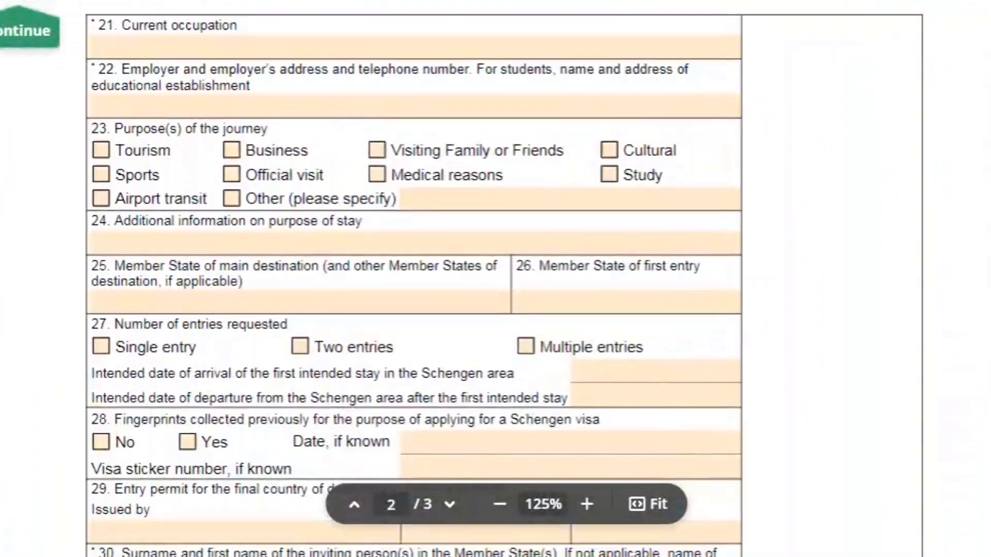
{"action": "scroll", "coordinate": [496, 279], "scroll_direction": "up", "scroll_amount": 2}
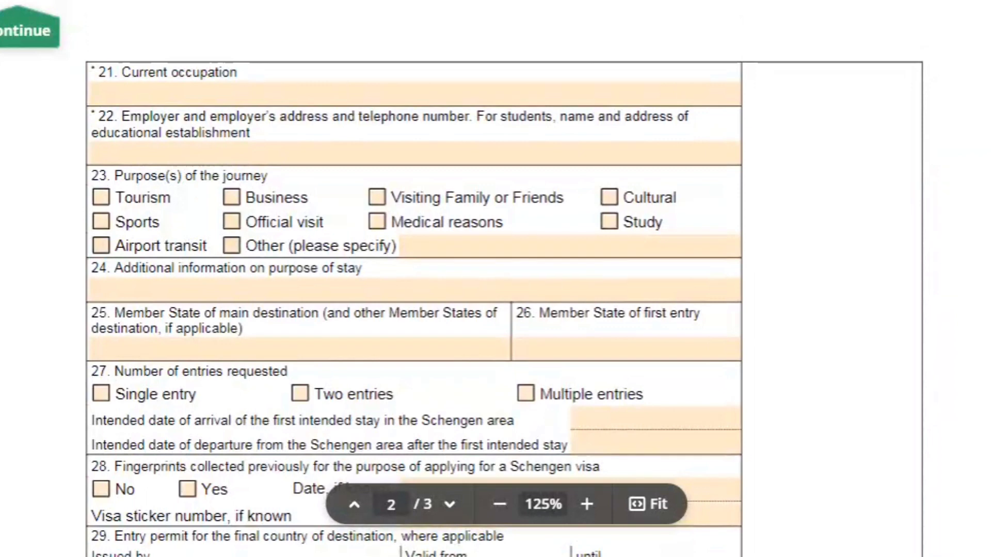
{"action": "scroll", "coordinate": [234, 527], "scroll_direction": "up", "scroll_amount": 1}
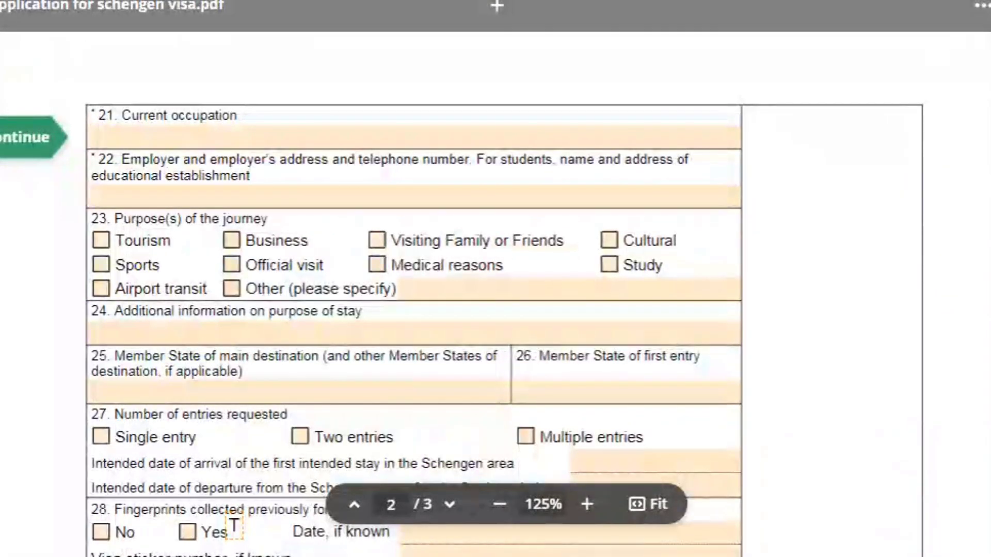
{"action": "left_click", "coordinate": [257, 137]}
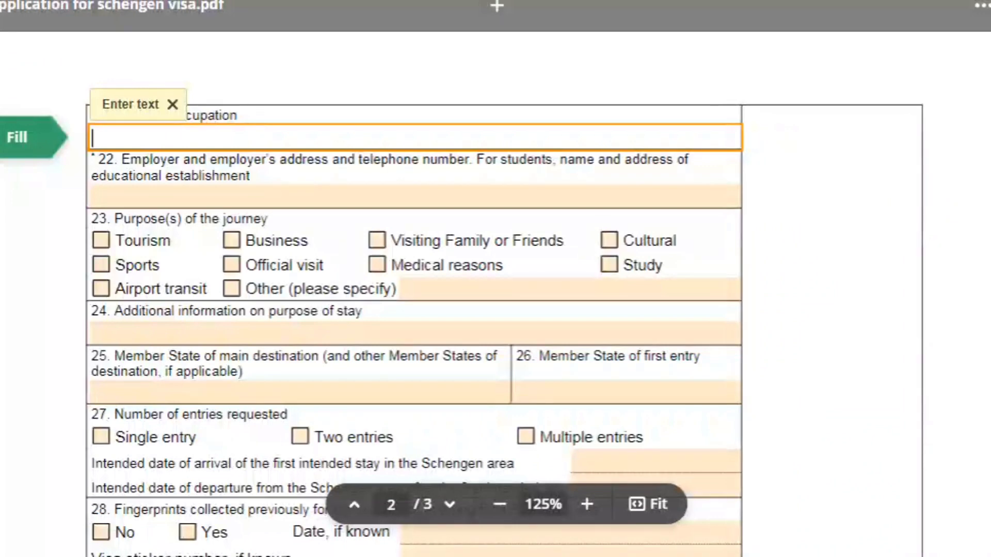
{"action": "type", "text": "Supervisor"}
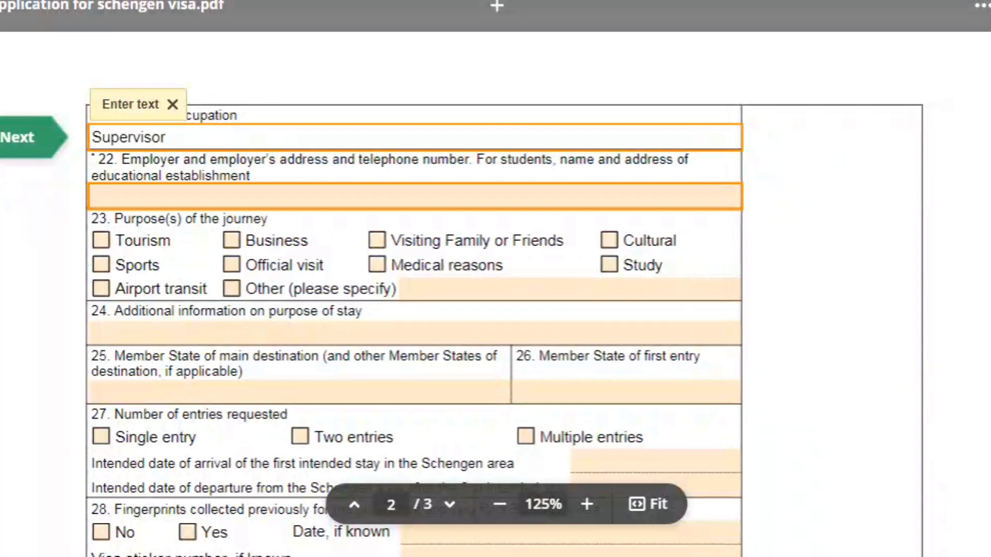
{"action": "left_click", "coordinate": [93, 196]}
{"action": "type", "text": "DHL Birmingham"}
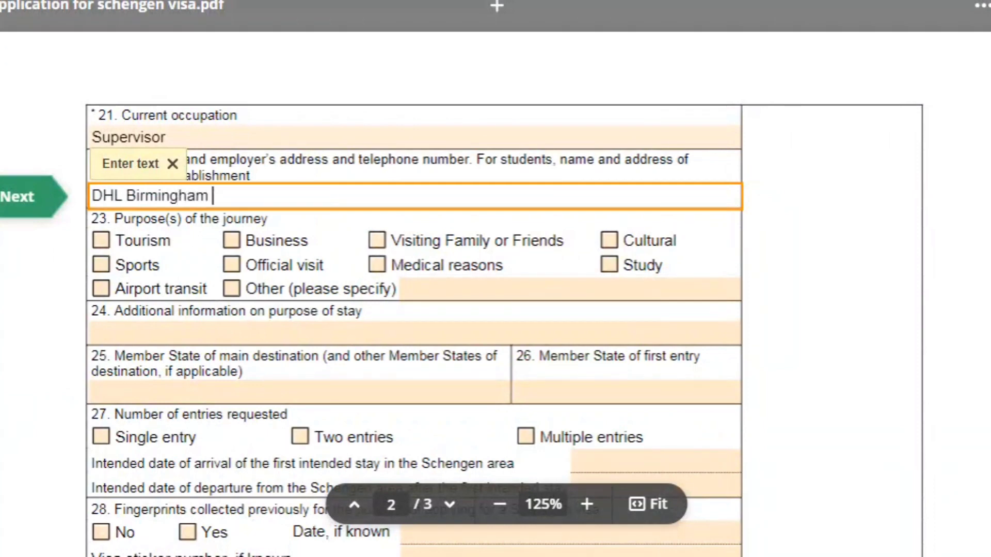
{"action": "type", "text": " London "}
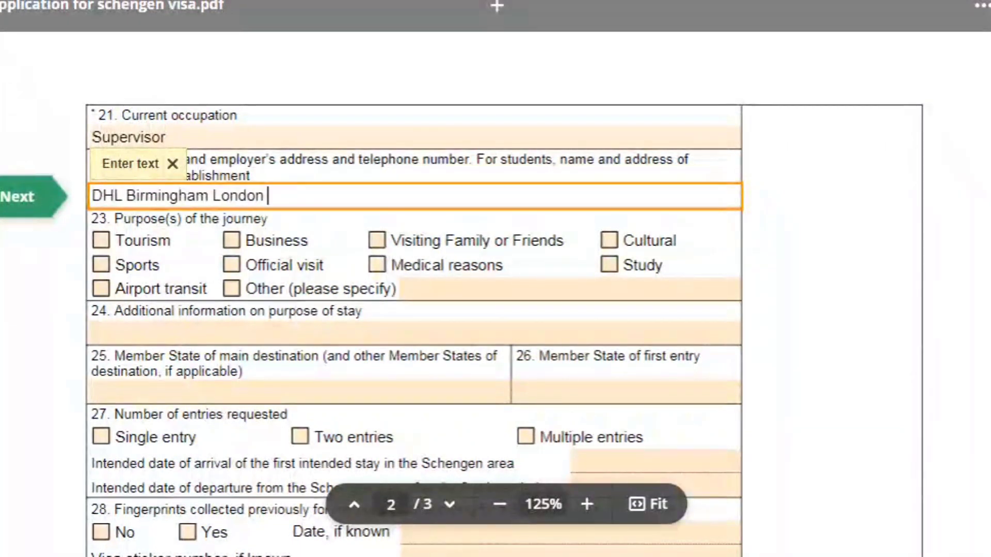
{"action": "type", "text": "Road"}
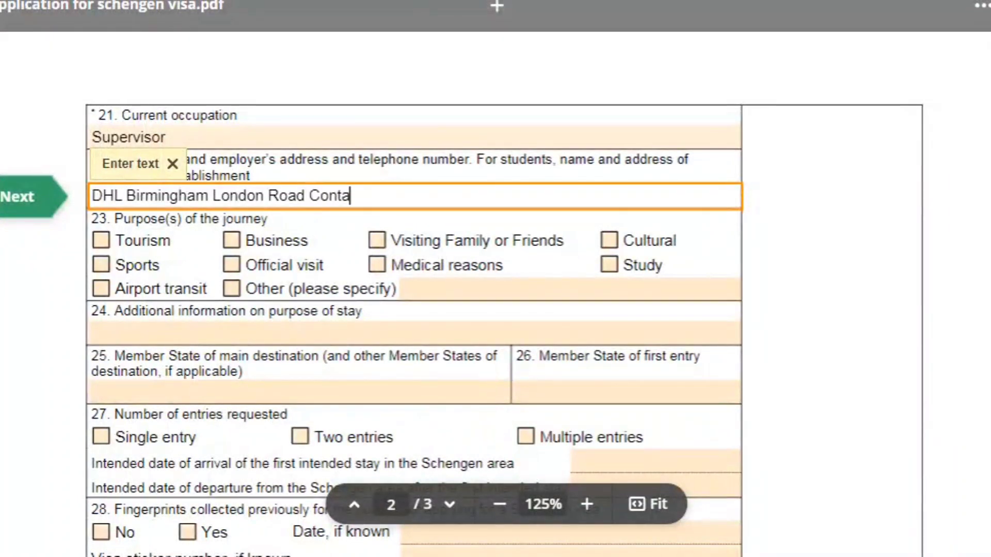
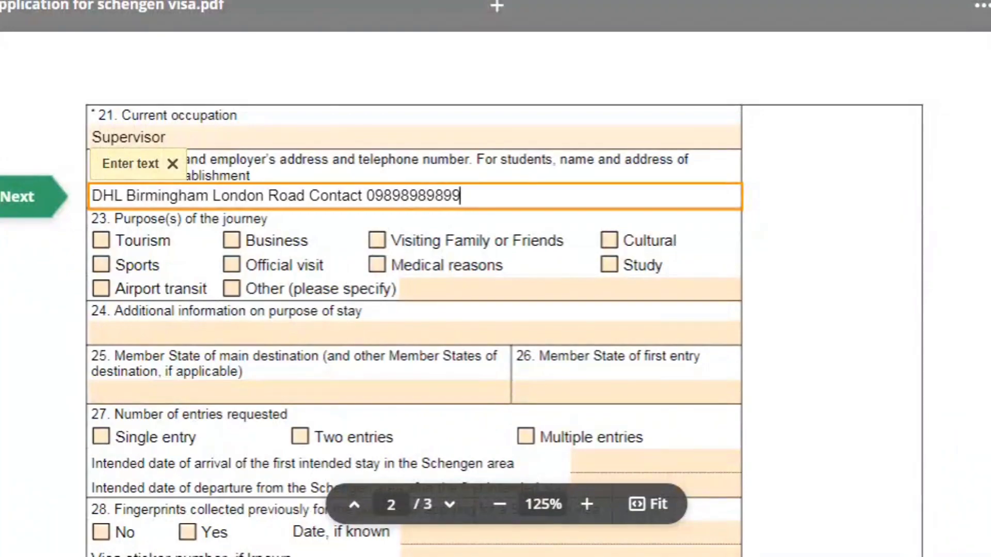
{"action": "key", "text": "Tab"}
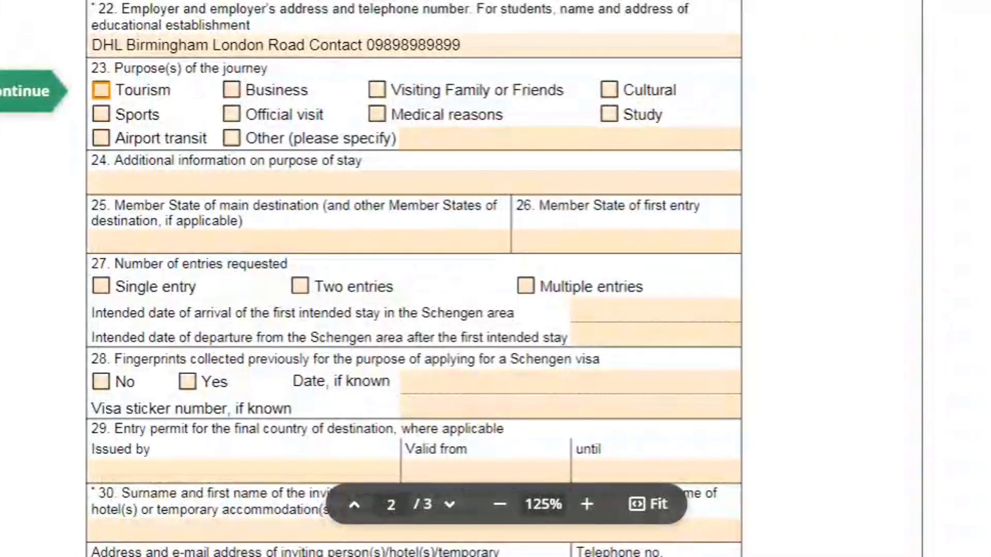
- Tick Tourism as the journey purpose and type Tourism in field 24
{"action": "key", "text": "space"}
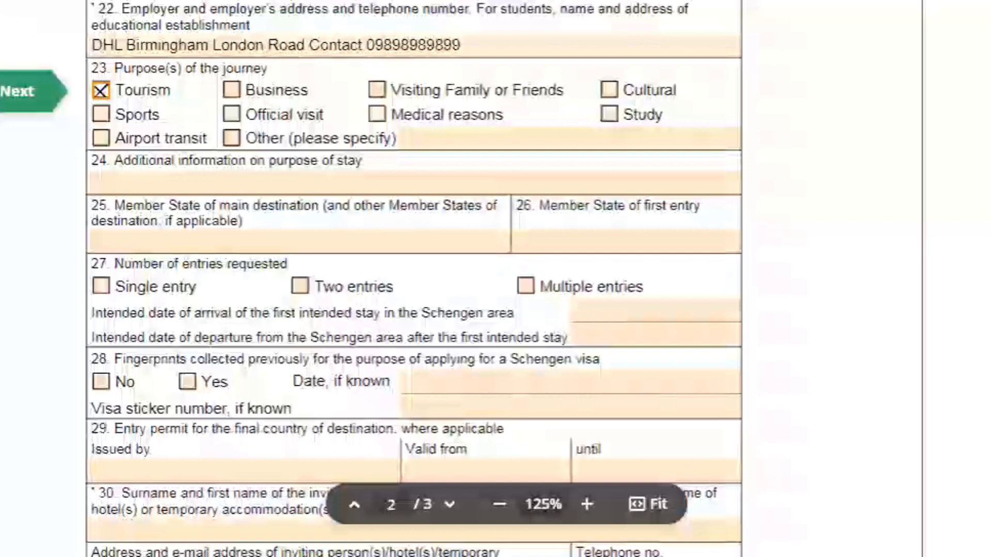
{"action": "scroll", "coordinate": [371, 278], "scroll_direction": "down", "scroll_amount": 1}
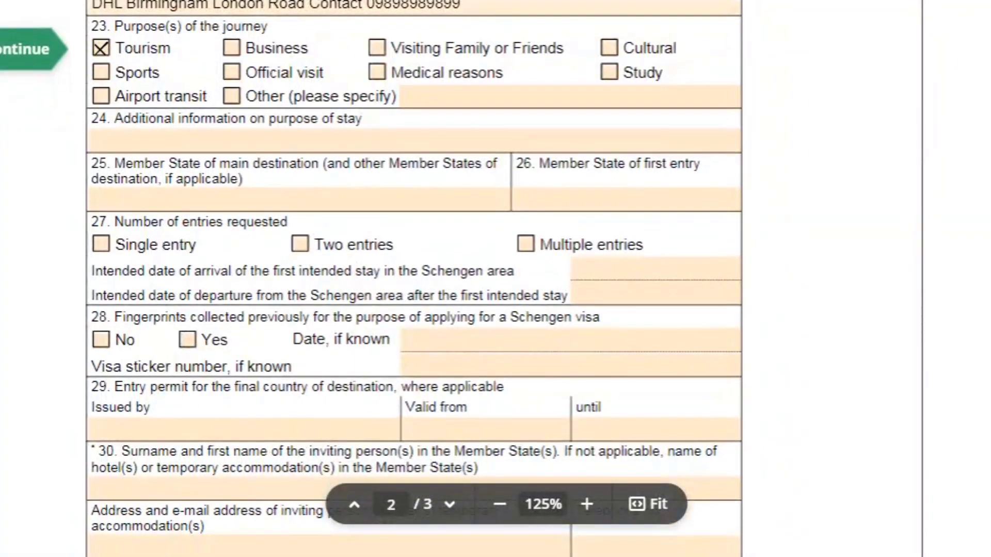
{"action": "left_click", "coordinate": [413, 140]}
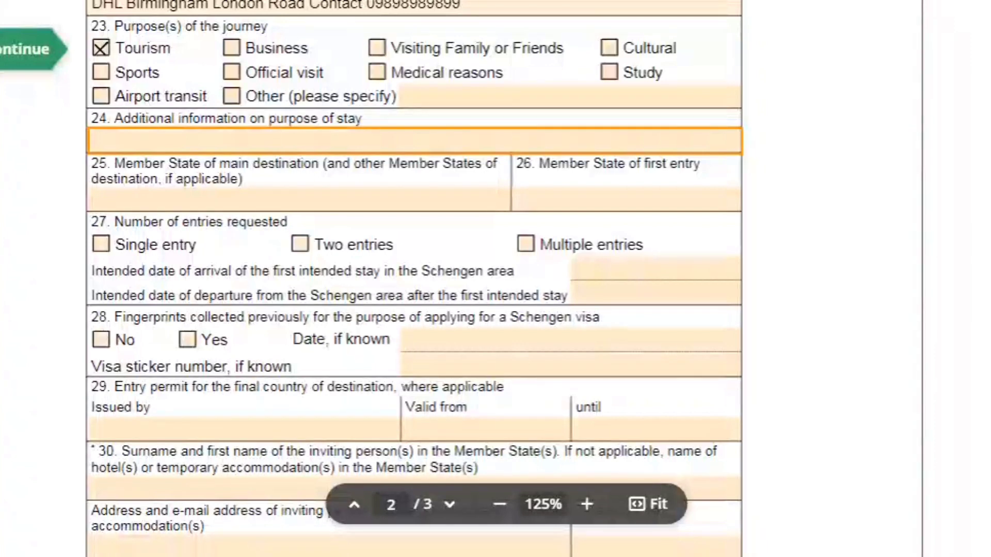
{"action": "type", "text": "Tourism"}
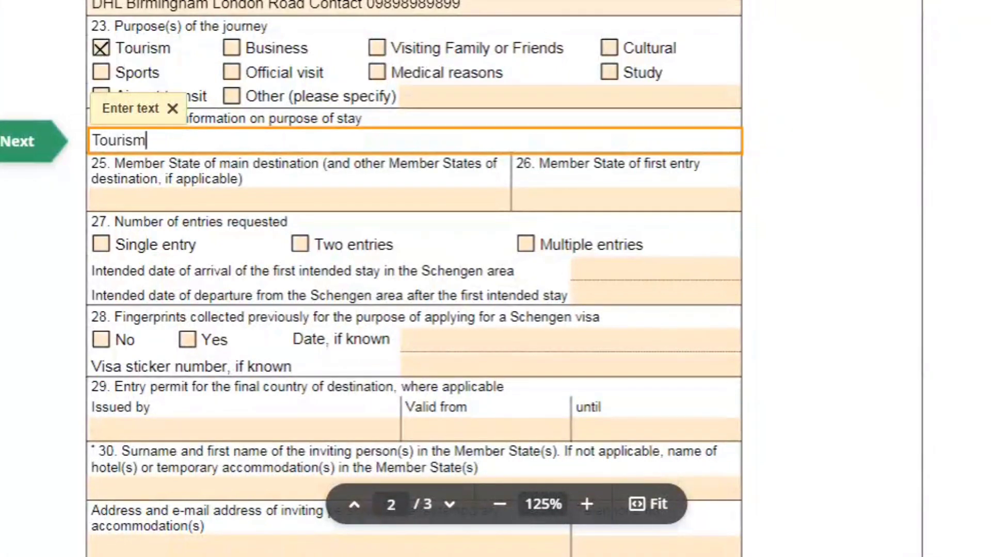
- Enter Italy as both the main destination and the member state of first entry
{"action": "key", "text": "Return"}
{"action": "scroll", "coordinate": [413, 279], "scroll_direction": "down", "scroll_amount": 1}
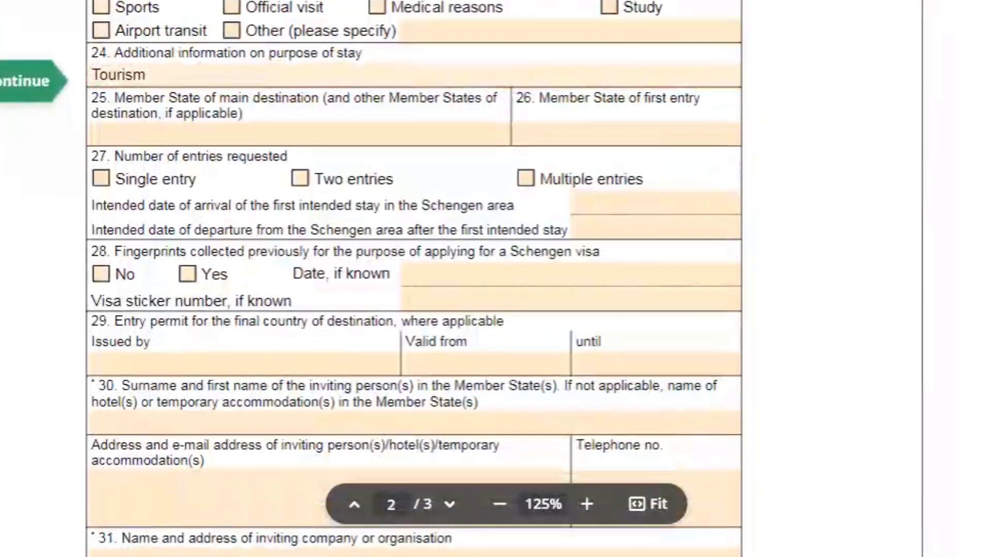
{"action": "left_click", "coordinate": [300, 133]}
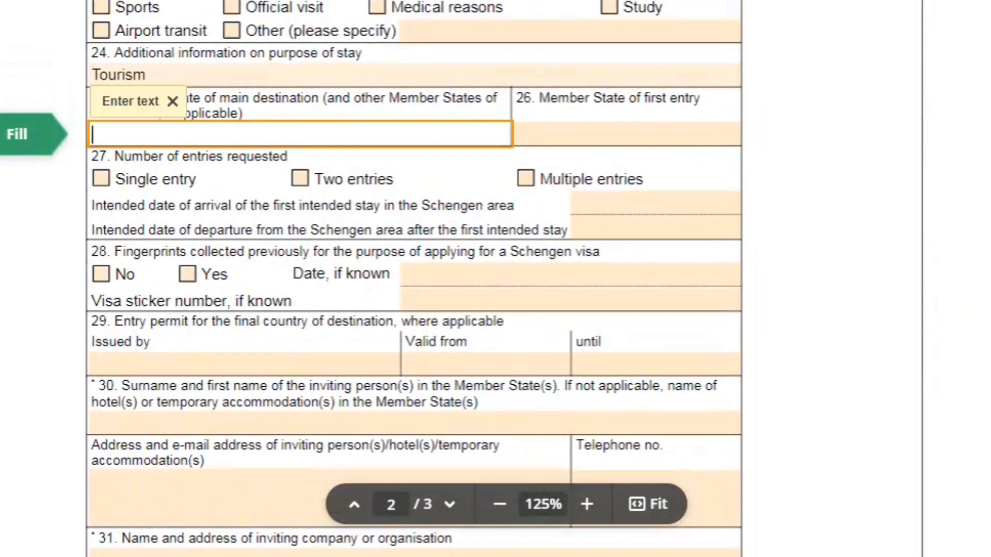
{"action": "type", "text": "Italy"}
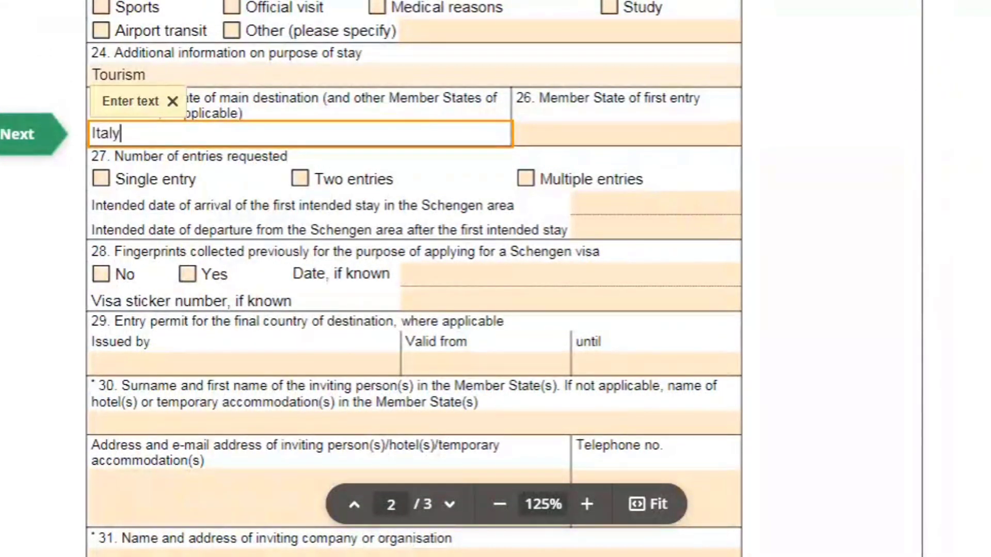
{"action": "key", "text": "Tab"}
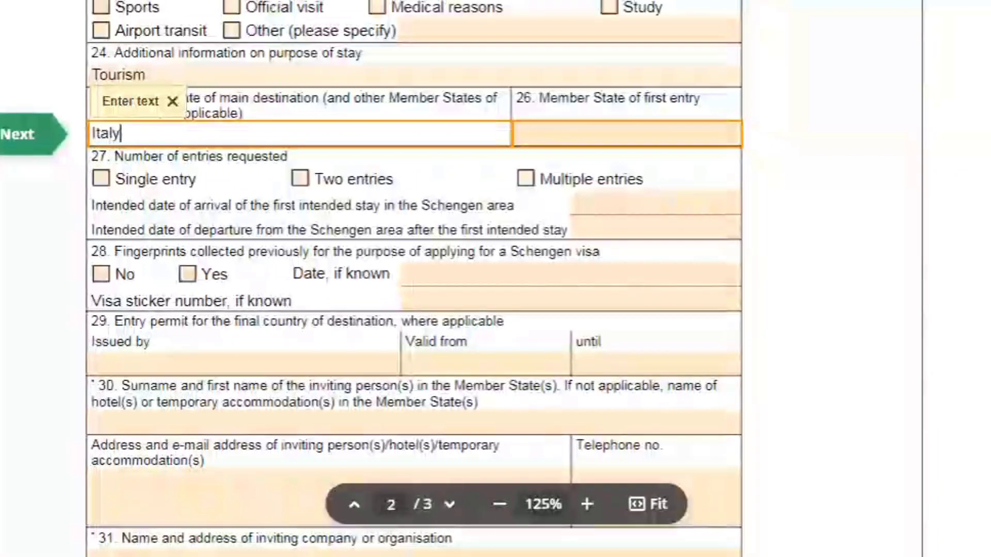
{"action": "key", "text": "Tab"}
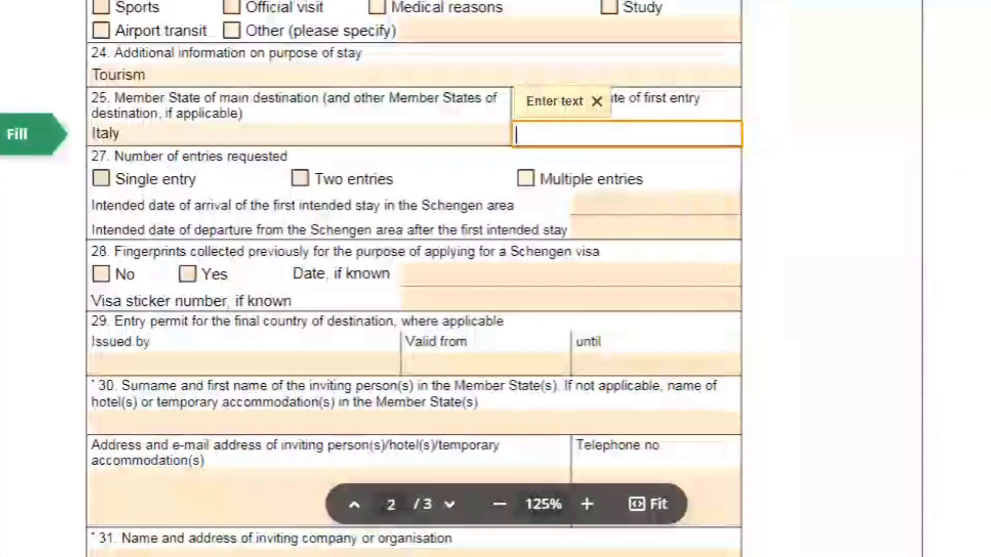
{"action": "type", "text": "Italy"}
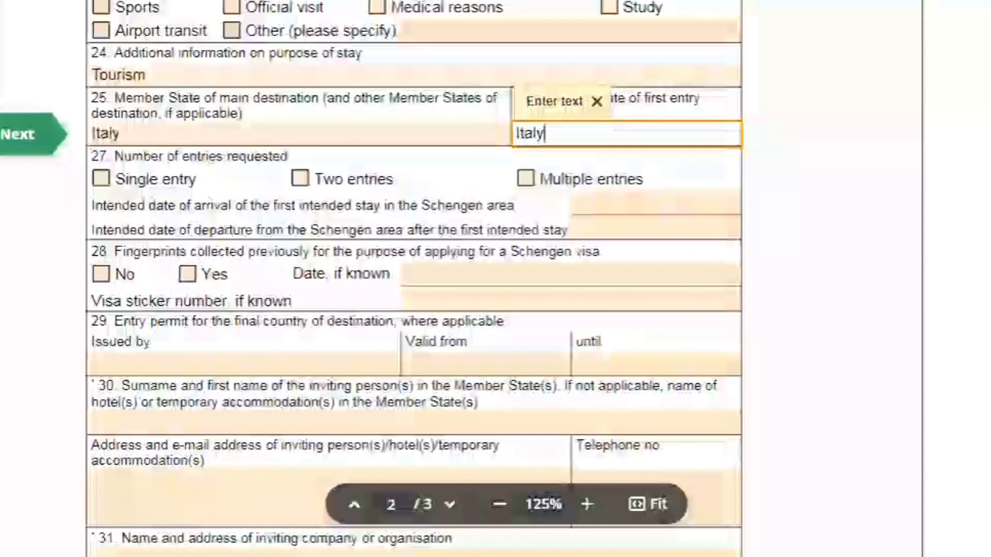
{"action": "key", "text": "Tab"}
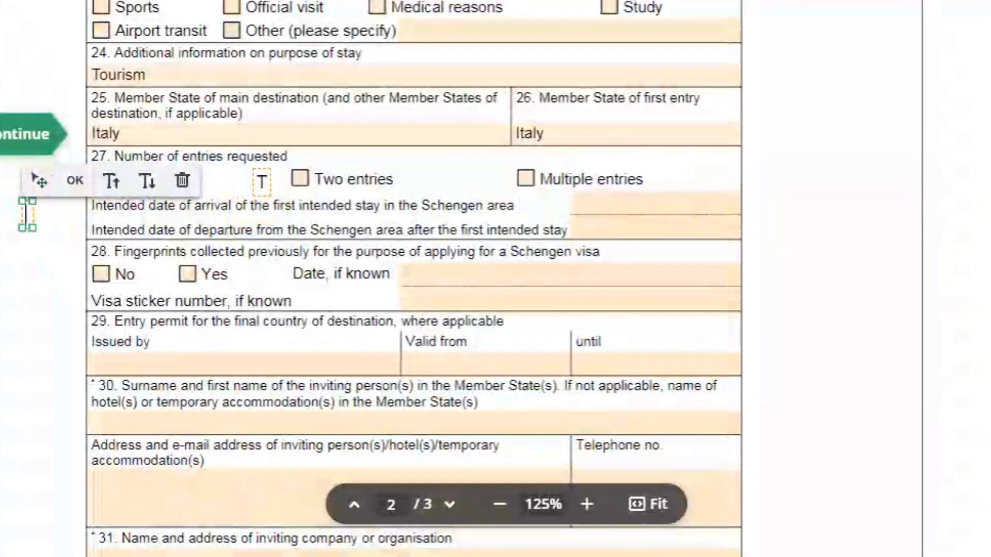
- Tick Single entry and answer No to previously collected fingerprints
{"action": "left_click", "coordinate": [258, 180]}
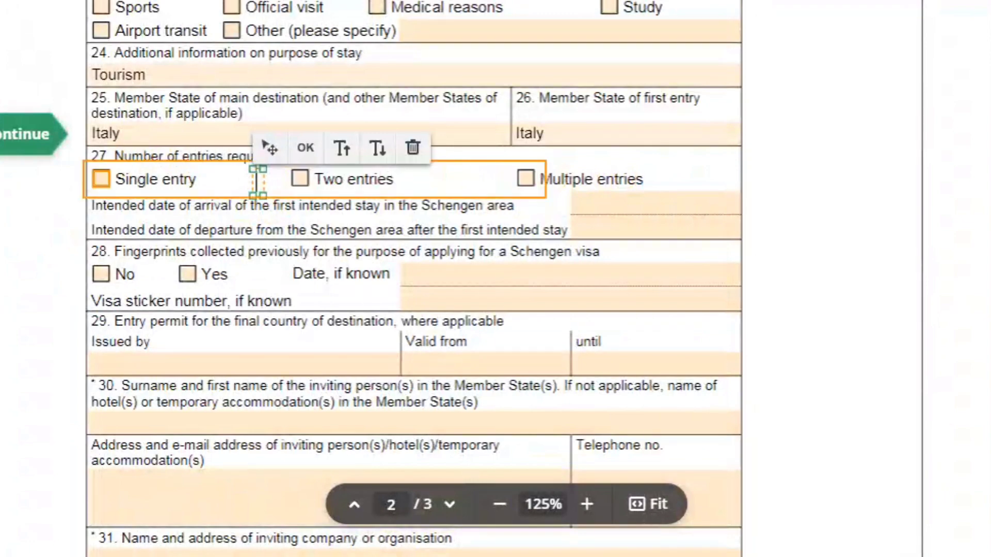
{"action": "left_click", "coordinate": [101, 179]}
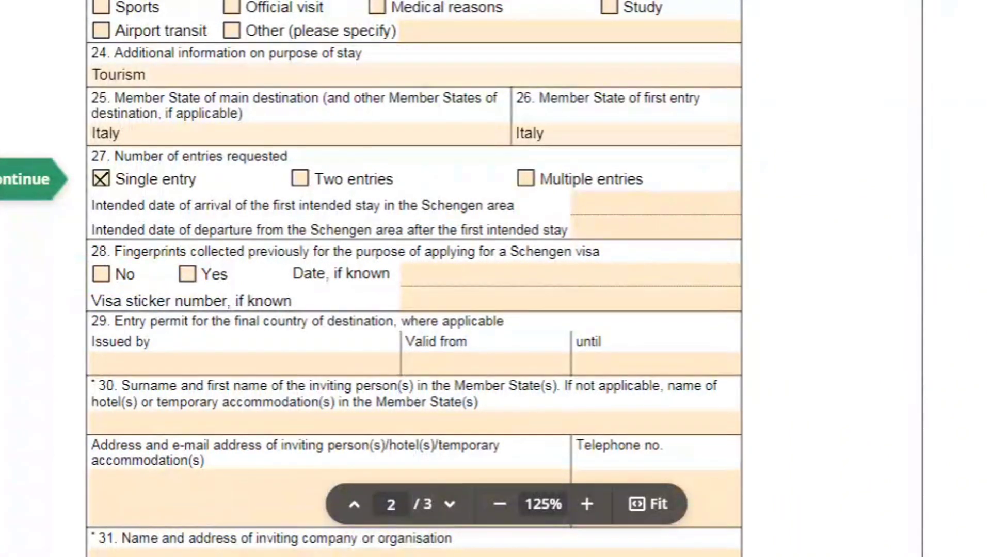
{"action": "left_click", "coordinate": [102, 274]}
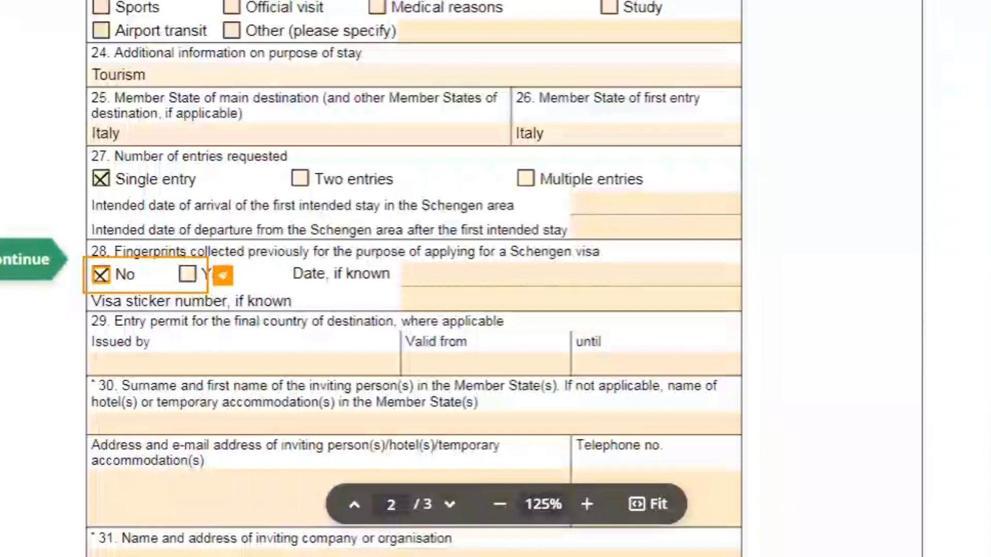
{"action": "scroll", "coordinate": [56, 288], "scroll_direction": "down", "scroll_amount": 5}
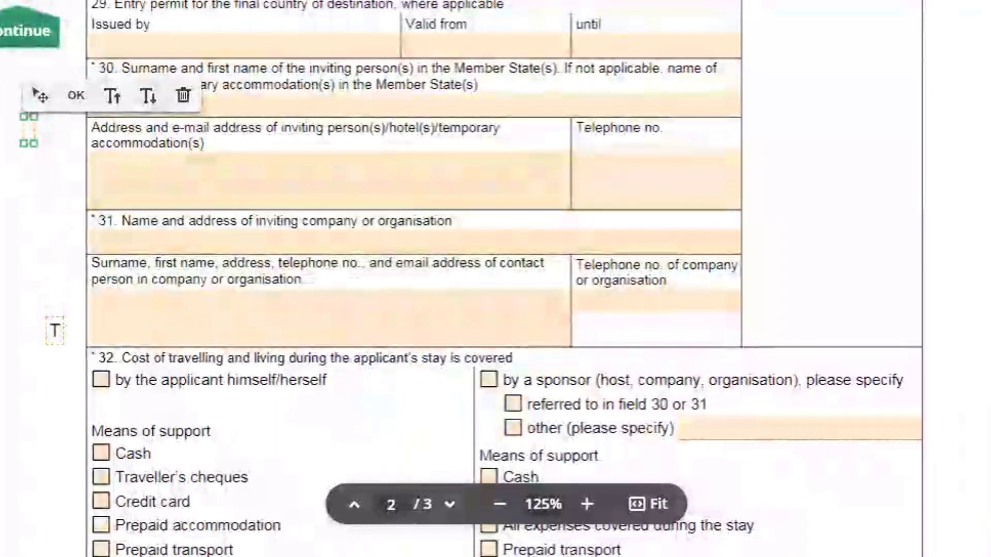
- Enter Hotel Sigma with address Hotel Sigma Milan Main Road Venice and its telephone number
{"action": "left_click", "coordinate": [50, 331]}
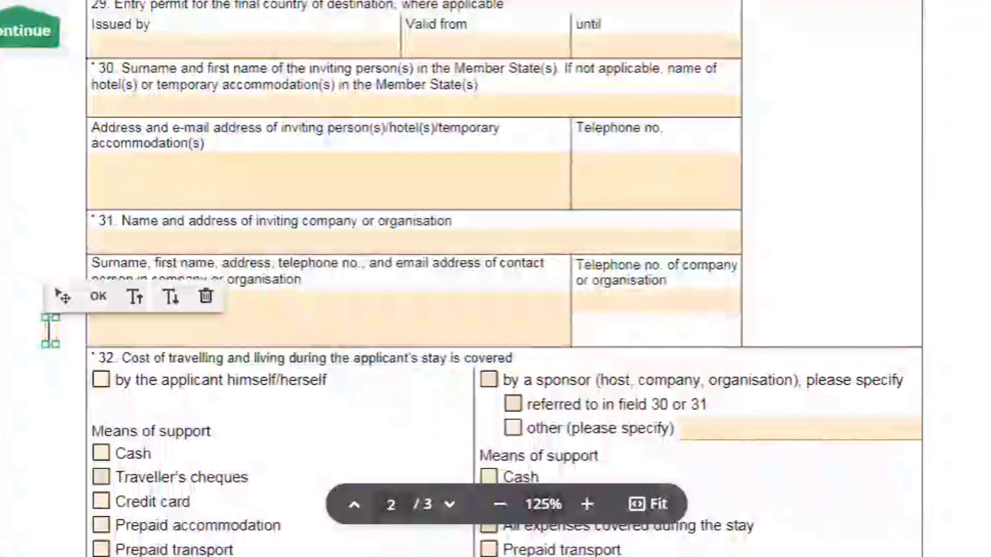
{"action": "left_click", "coordinate": [198, 110]}
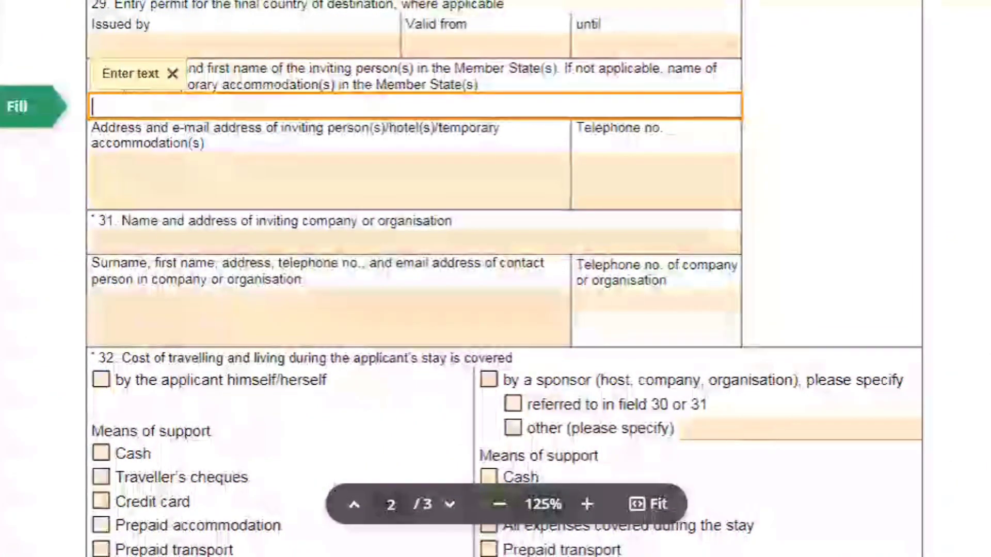
{"action": "type", "text": "Hotel"}
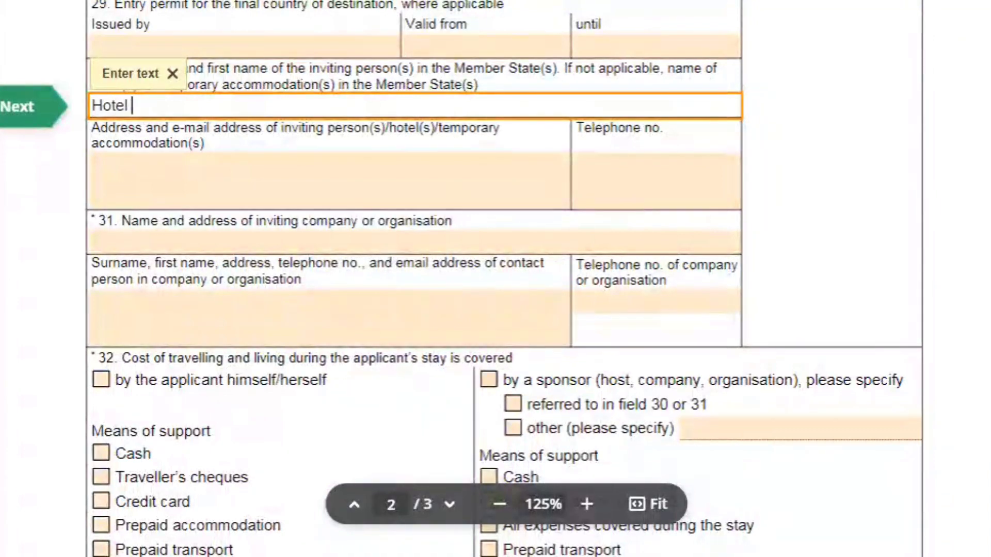
{"action": "type", "text": " Sigma"}
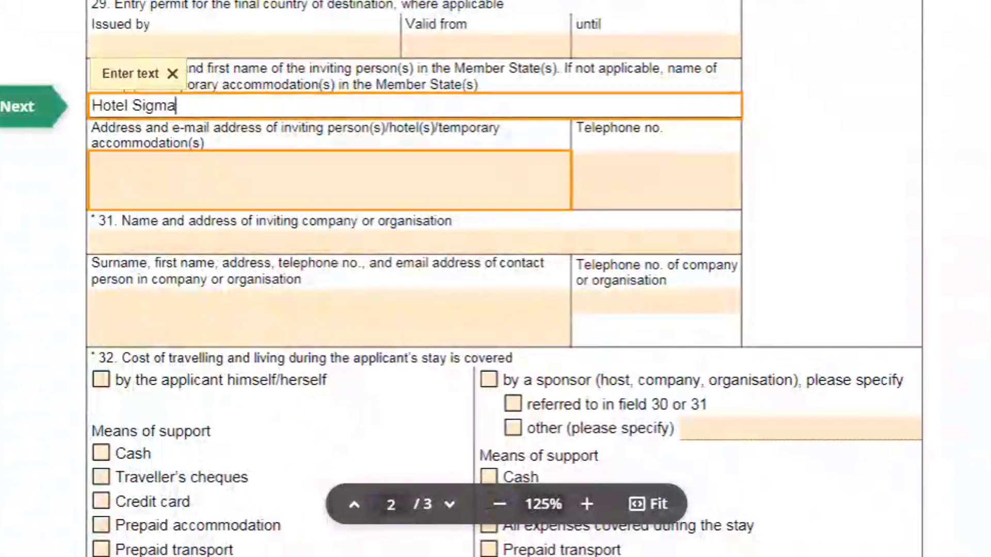
{"action": "key", "text": "Tab"}
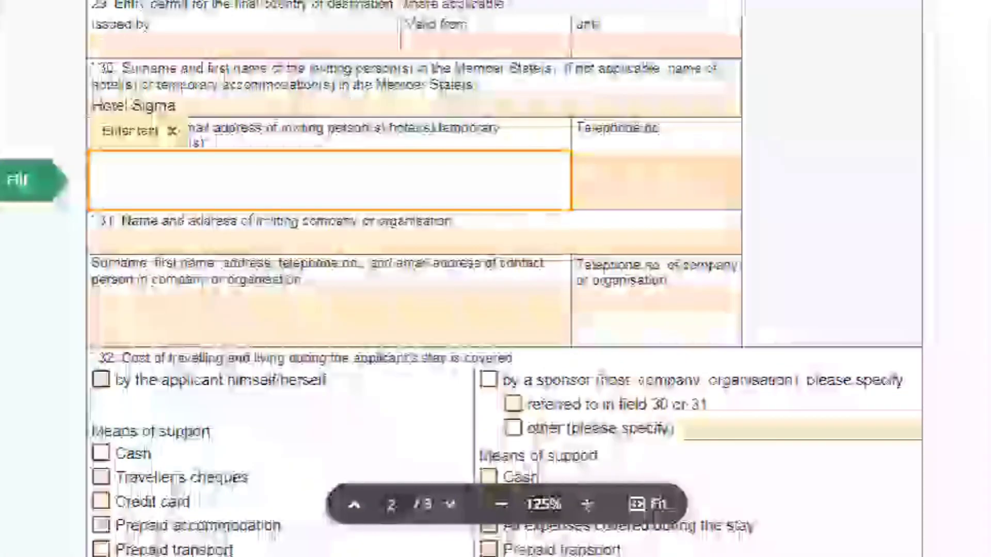
{"action": "type", "text": "Hotel"}
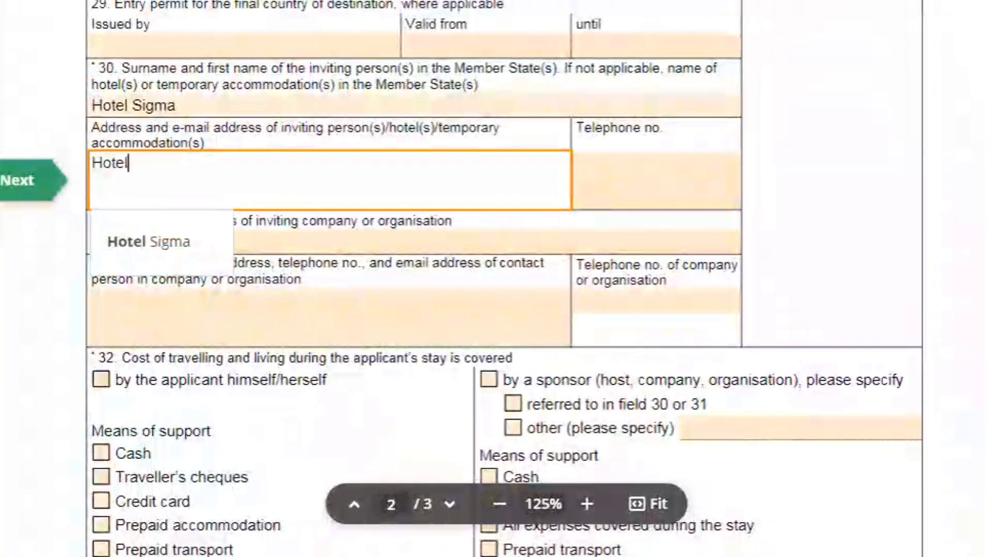
{"action": "type", "text": " Sigma "}
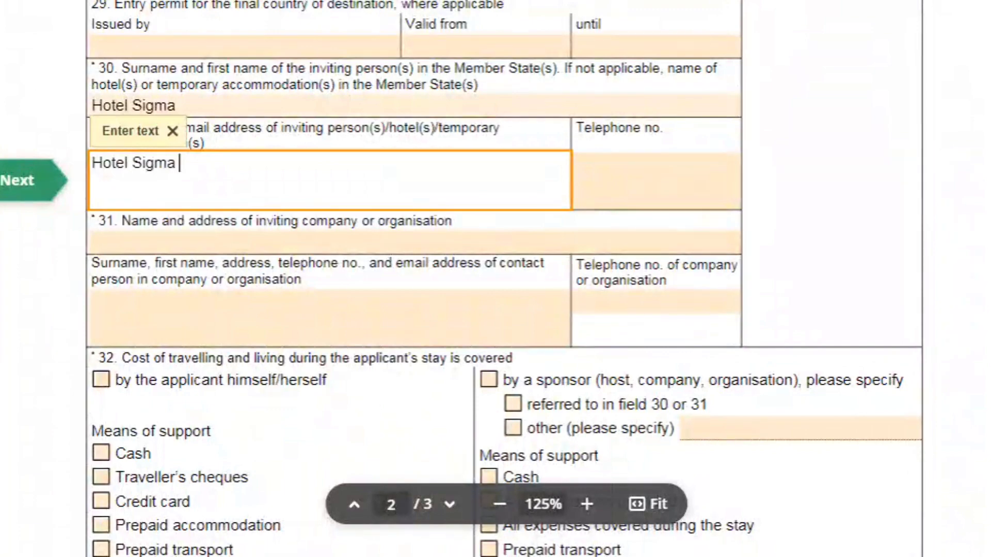
{"action": "type", "text": "Mil"}
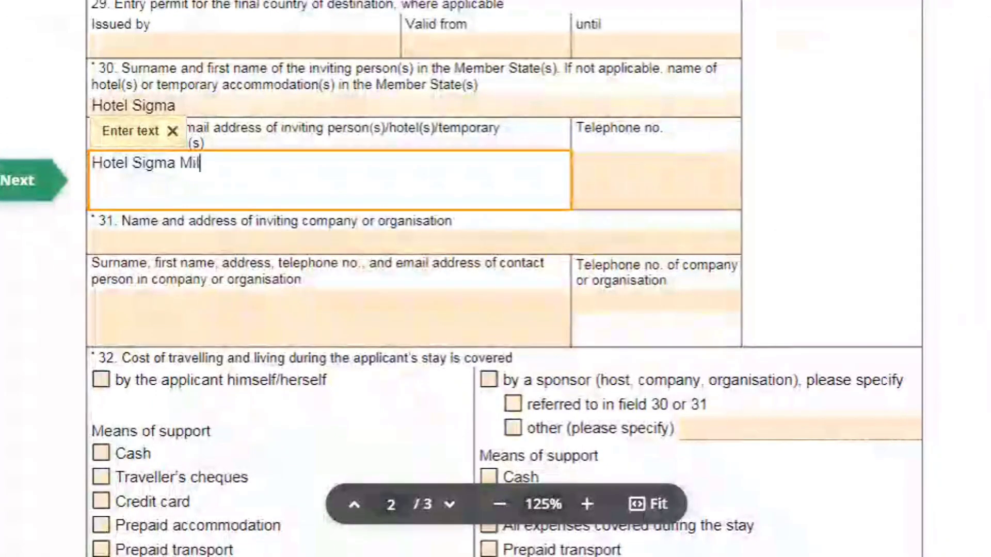
{"action": "type", "text": "an "}
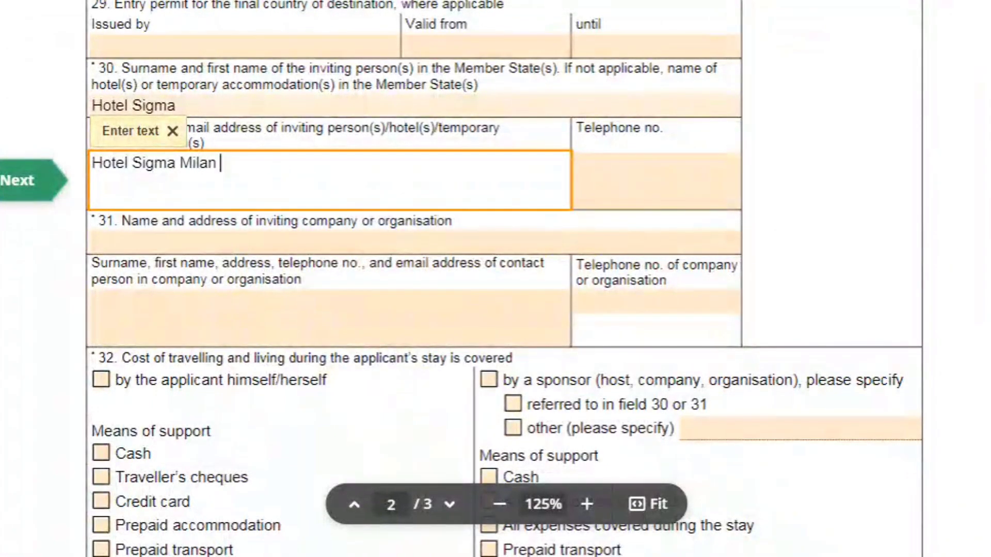
{"action": "type", "text": "Main Road"}
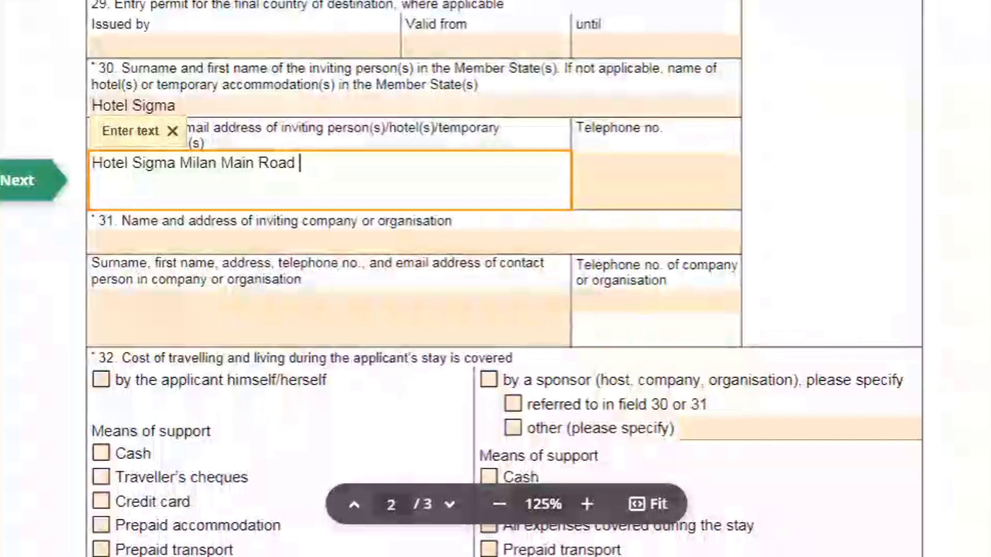
{"action": "type", "text": " Venice"}
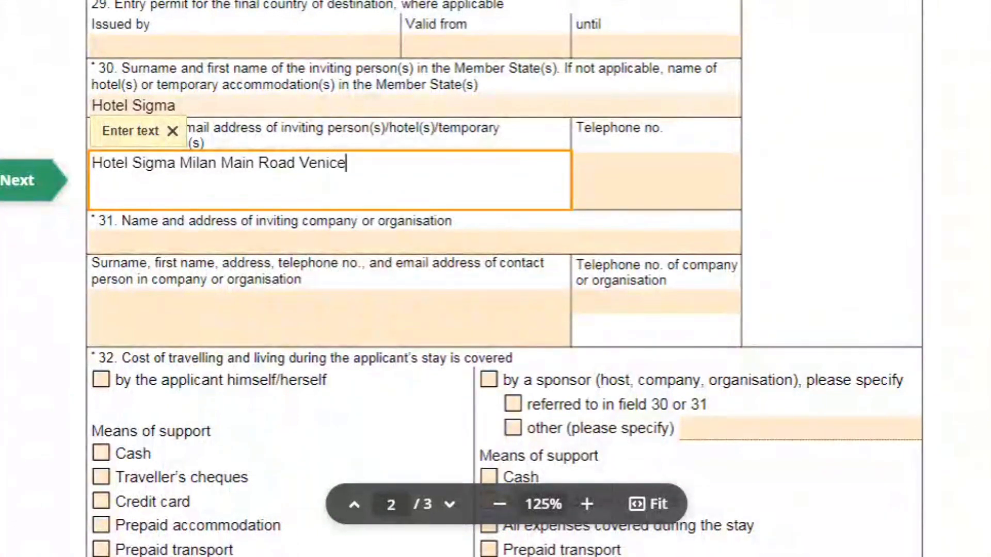
{"action": "key", "text": "Tab"}
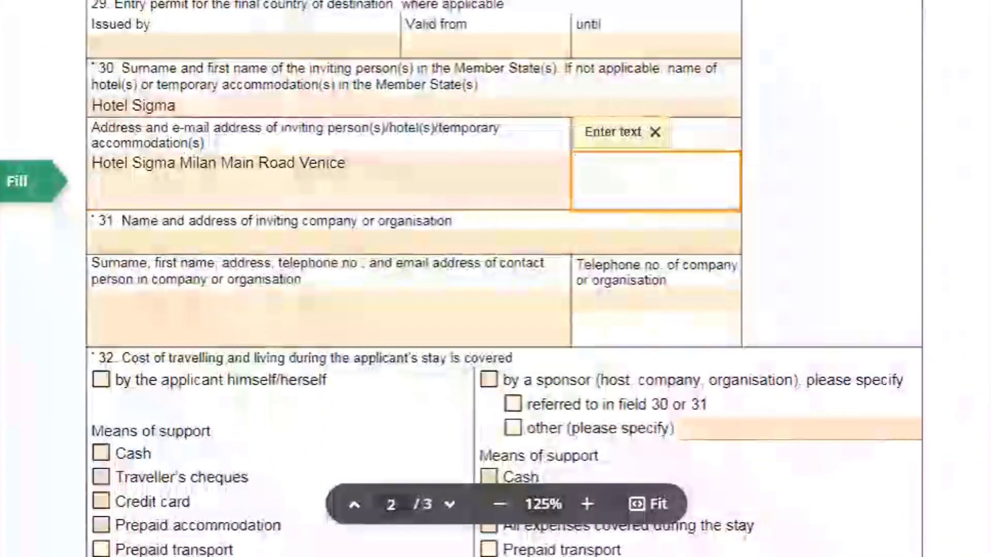
{"action": "key", "text": "shift+Tab"}
{"action": "key", "text": "Tab"}
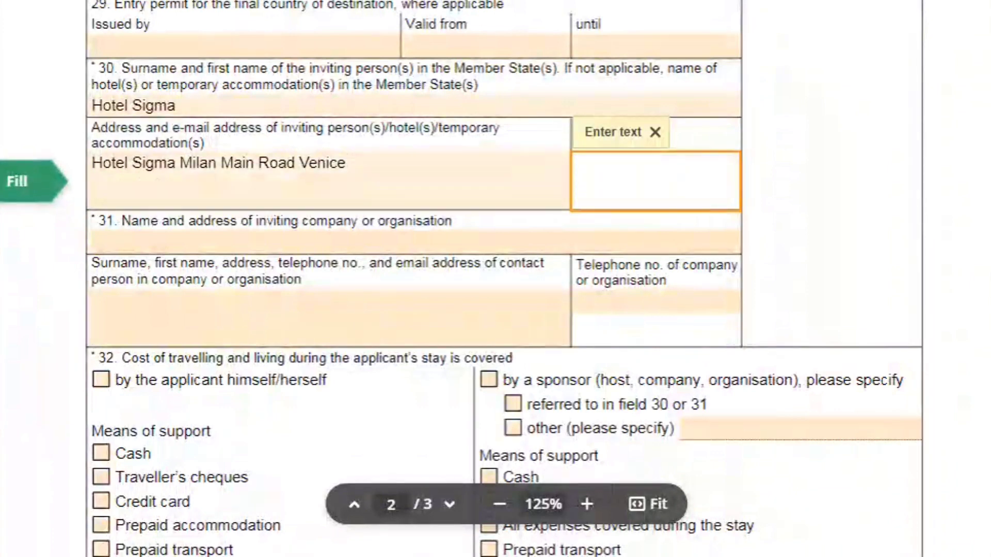
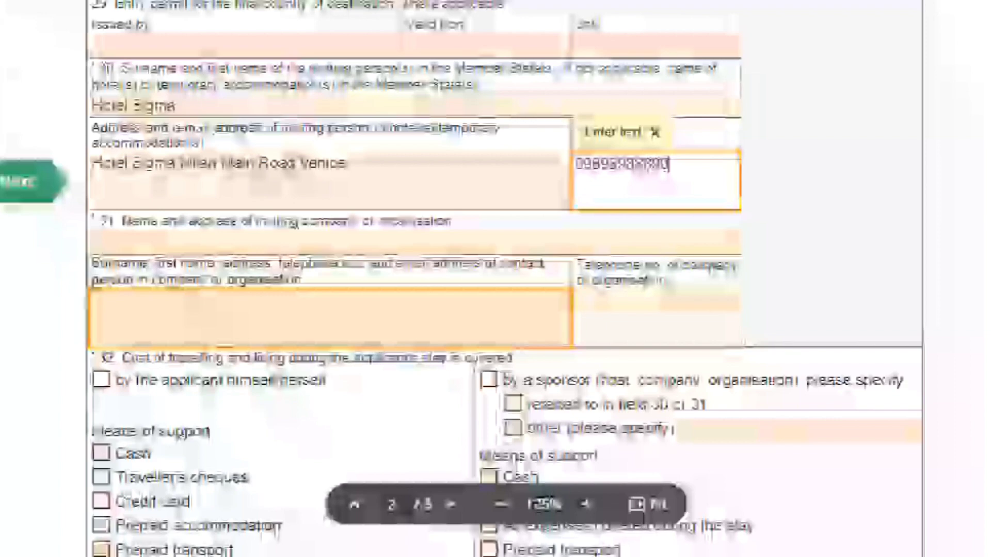
{"action": "left_click", "coordinate": [10, 289]}
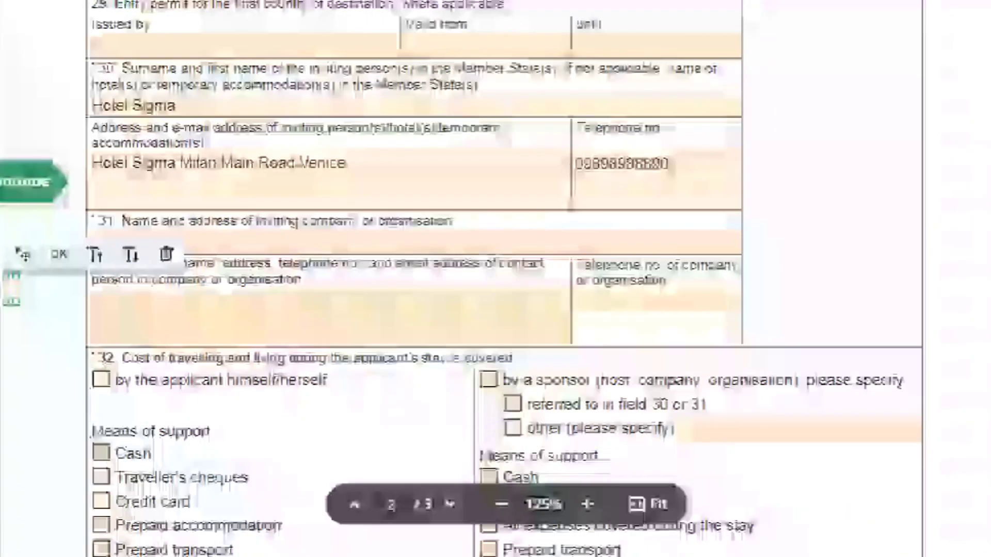
- In section 32, tick costs covered 'by the applicant himself/herself', with Cash and Credit card
{"action": "scroll", "coordinate": [35, 271], "scroll_direction": "down", "scroll_amount": 6}
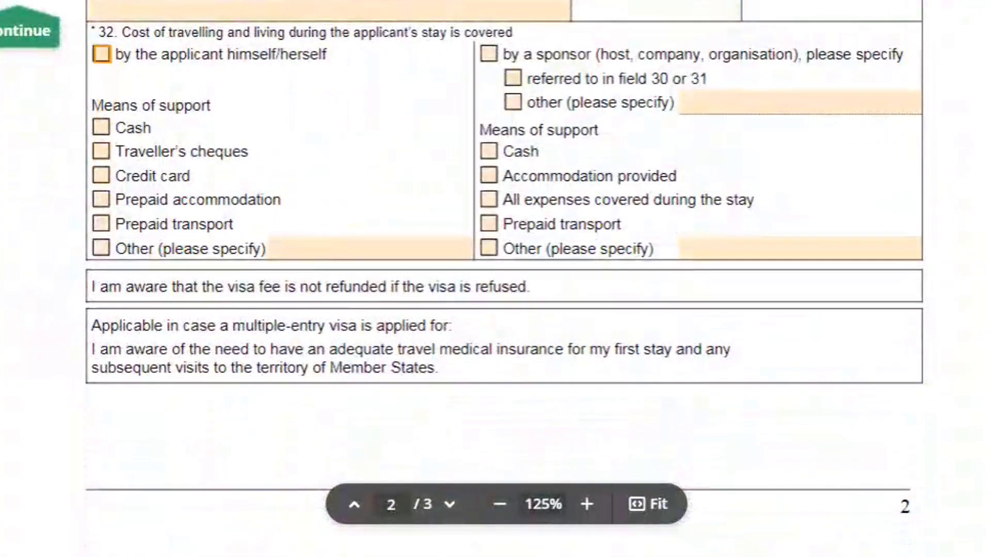
{"action": "scroll", "coordinate": [495, 278], "scroll_direction": "up", "scroll_amount": 1}
{"action": "key", "text": "space"}
{"action": "key", "text": "space"}
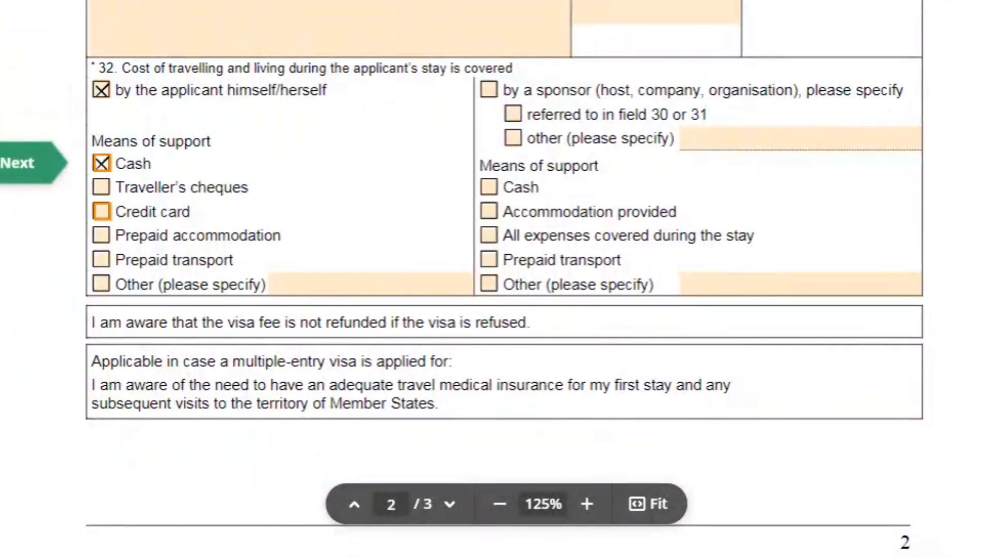
{"action": "key", "text": "space"}
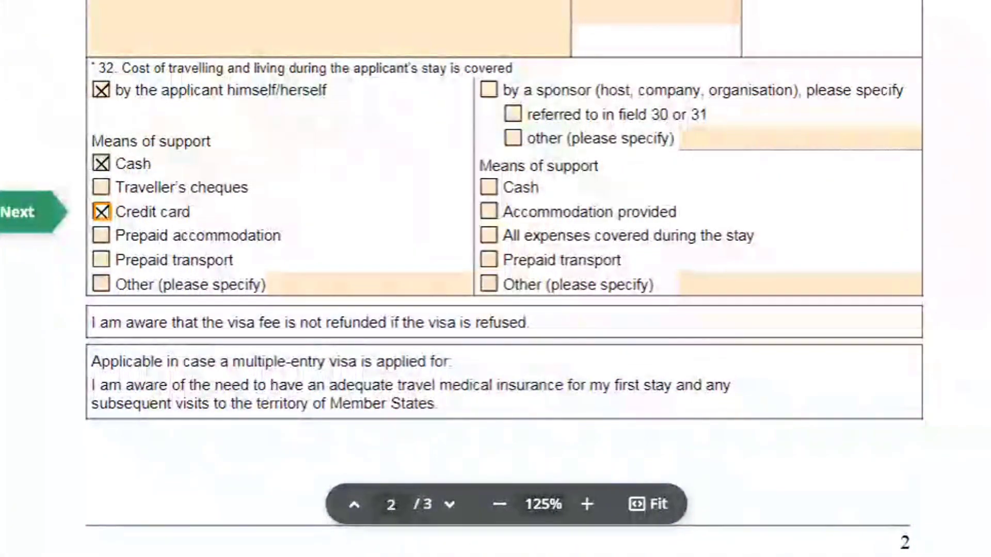
{"action": "scroll", "coordinate": [503, 279], "scroll_direction": "down", "scroll_amount": 10}
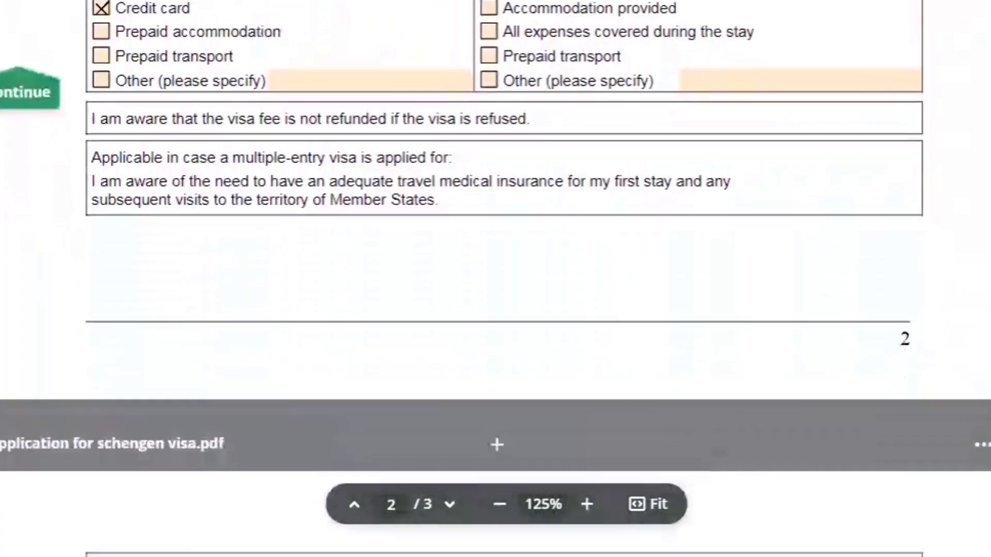
- Enter Birmingham in the Place and date field at the end of page 3
{"action": "scroll", "coordinate": [504, 278], "scroll_direction": "down", "scroll_amount": 10}
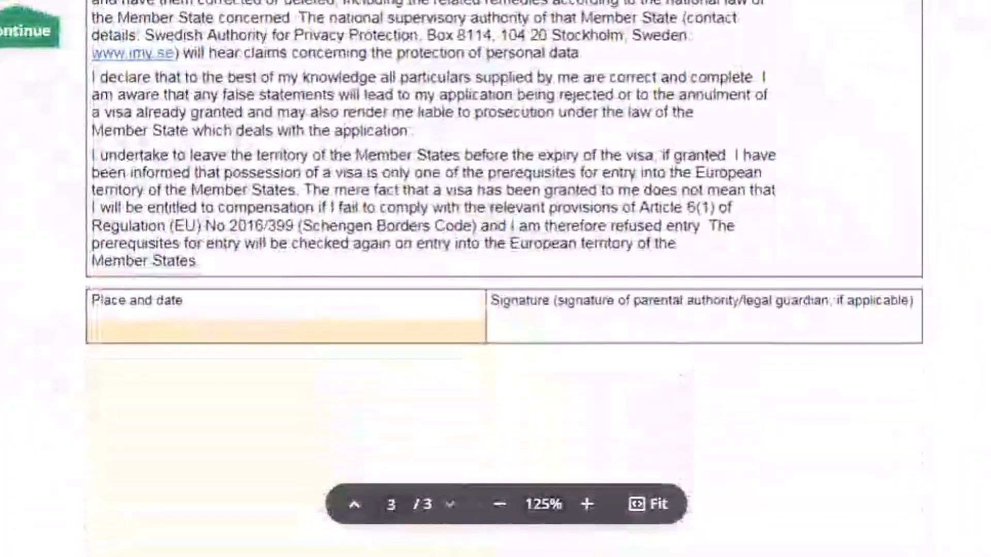
{"action": "left_click", "coordinate": [286, 331]}
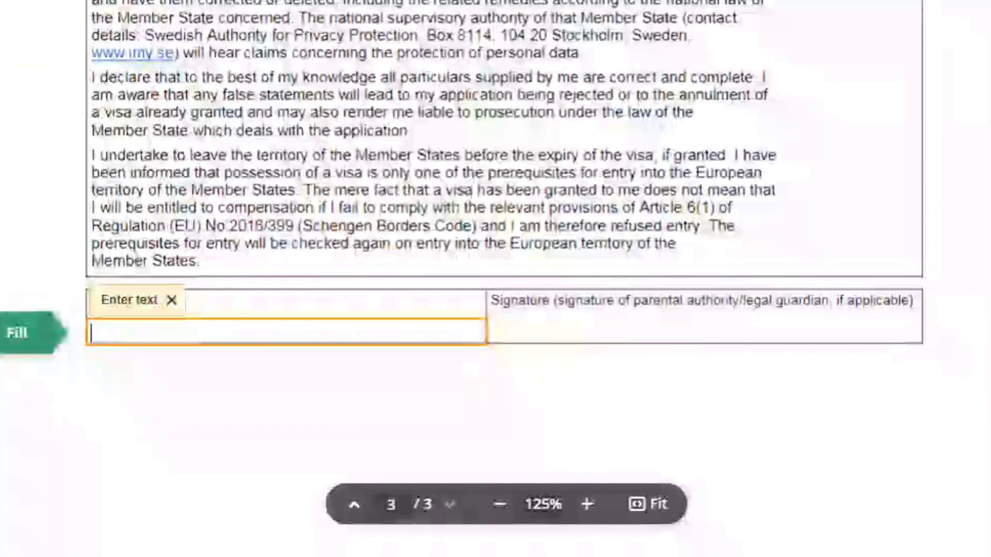
{"action": "type", "text": "Birmingham"}
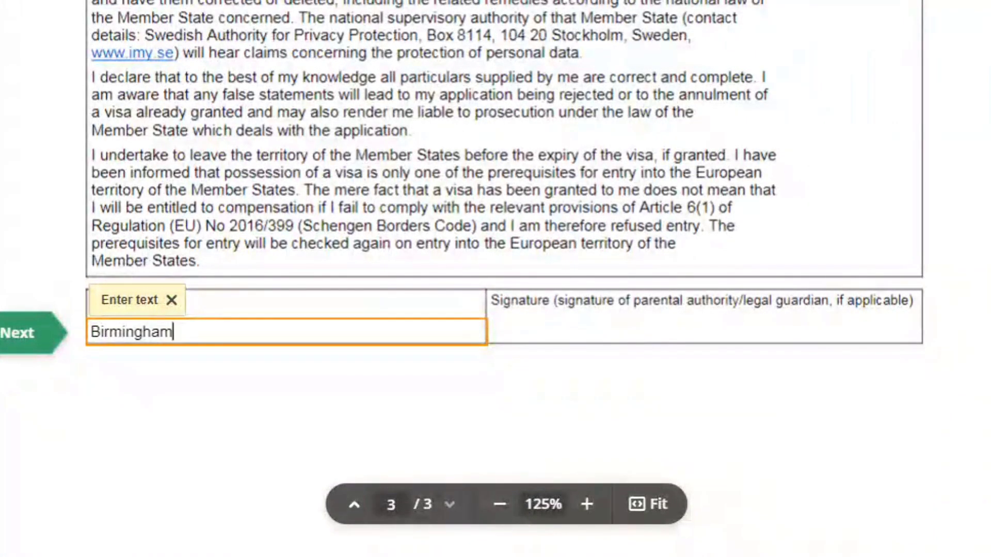
{"action": "left_click", "coordinate": [541, 322]}
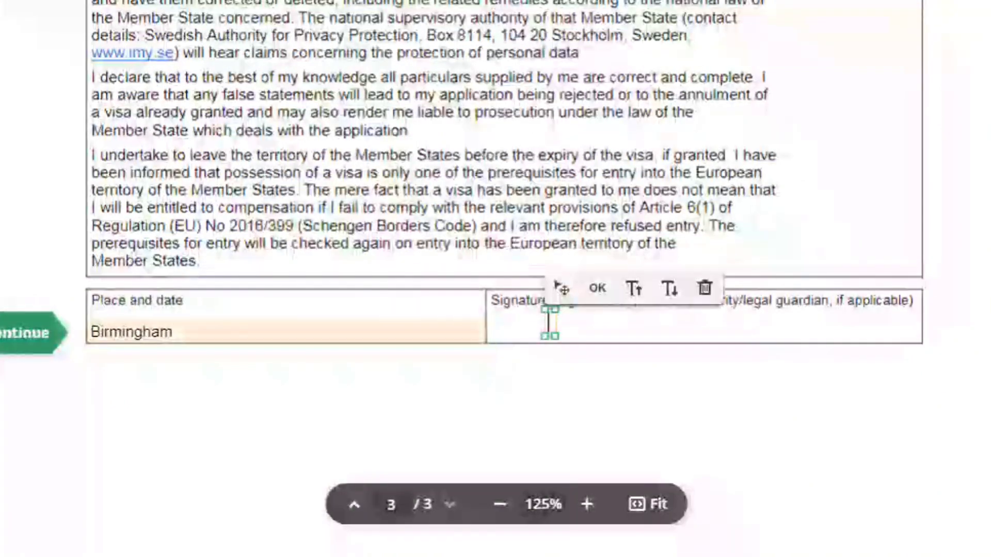
{"action": "left_click", "coordinate": [174, 332]}
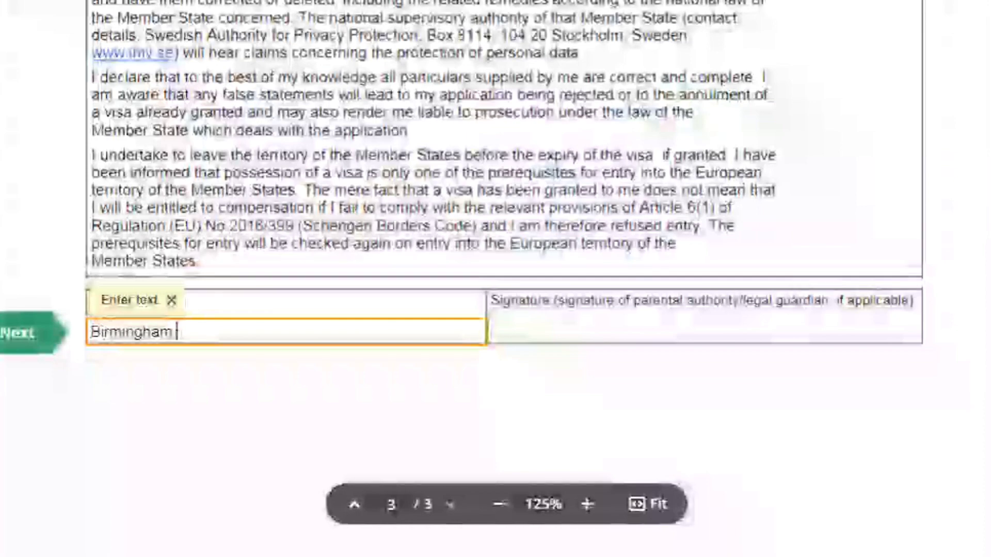
{"action": "left_click", "coordinate": [299, 367]}
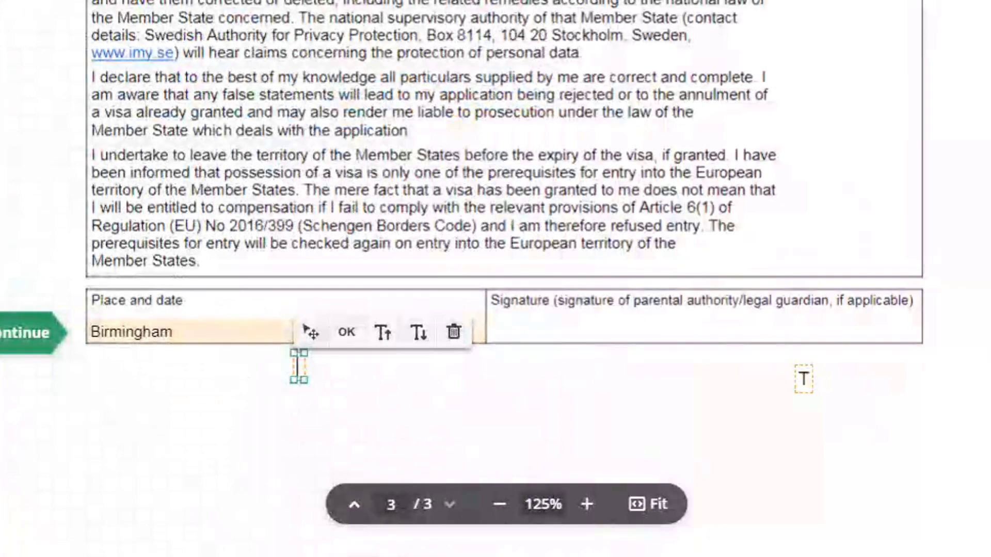
{"action": "left_click", "coordinate": [804, 380]}
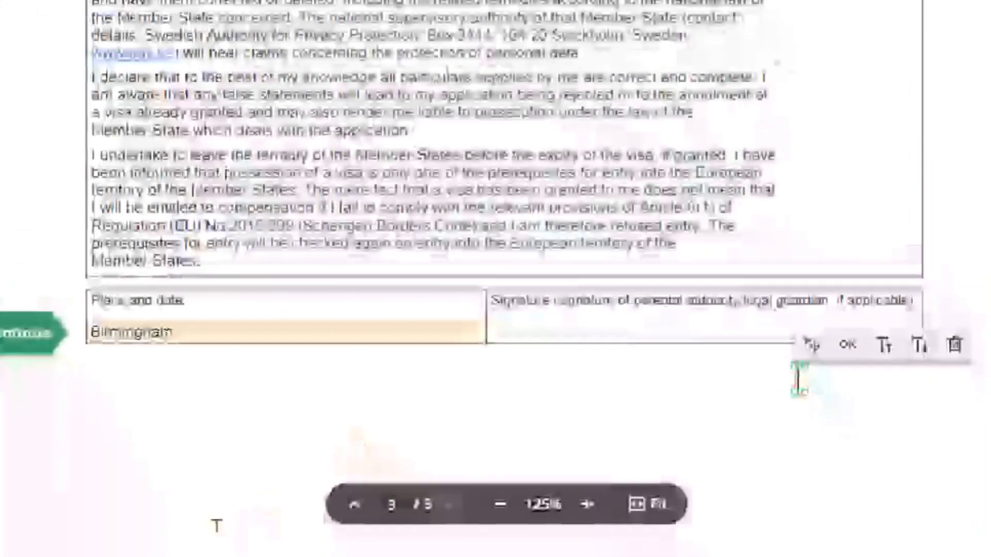